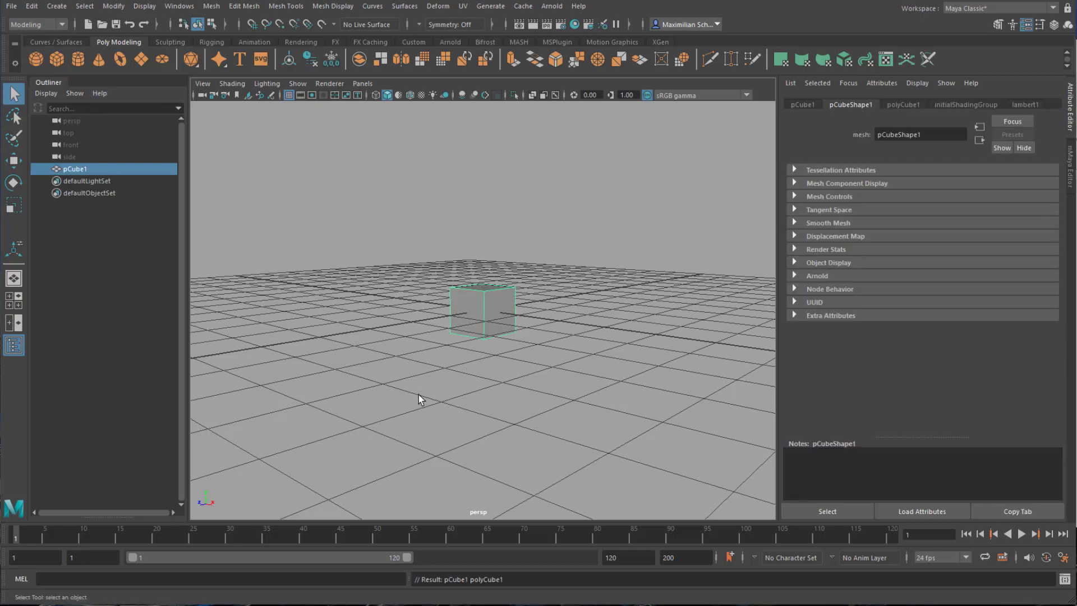
- Inspect the default cube pCube1 from all sides, then delete it to leave an empty grid
scroll(668, 379, "up", 5)
left_click_drag(684, 380, 632, 397, "alt")
right_click_drag(441, 389, 643, 392, "alt")
right_click_drag(338, 390, 628, 371, "alt")
left_click_drag(632, 370, 521, 365, "alt")
key("f")
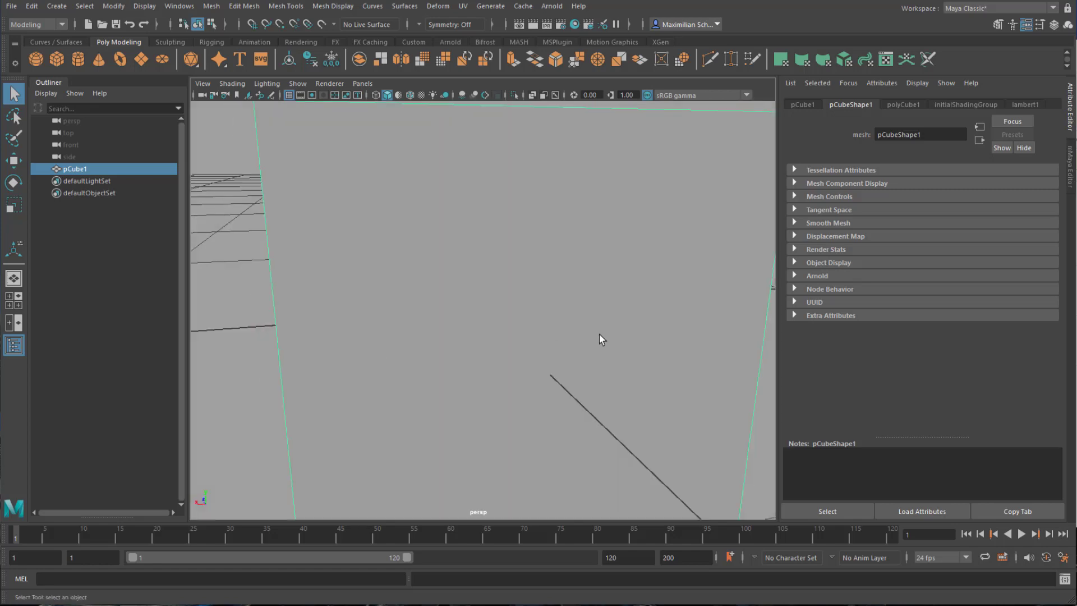
left_click_drag(413, 384, 457, 383, "alt")
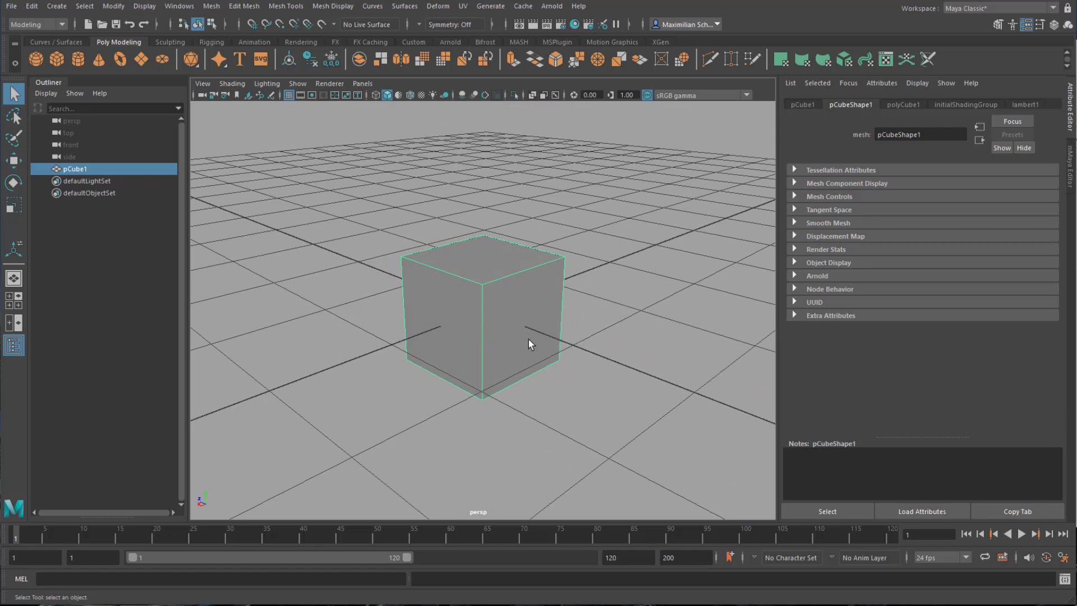
mouse_move(528, 339)
left_mouse_down("alt")
mouse_move(600, 348)
mouse_move(541, 353)
left_mouse_up("alt")
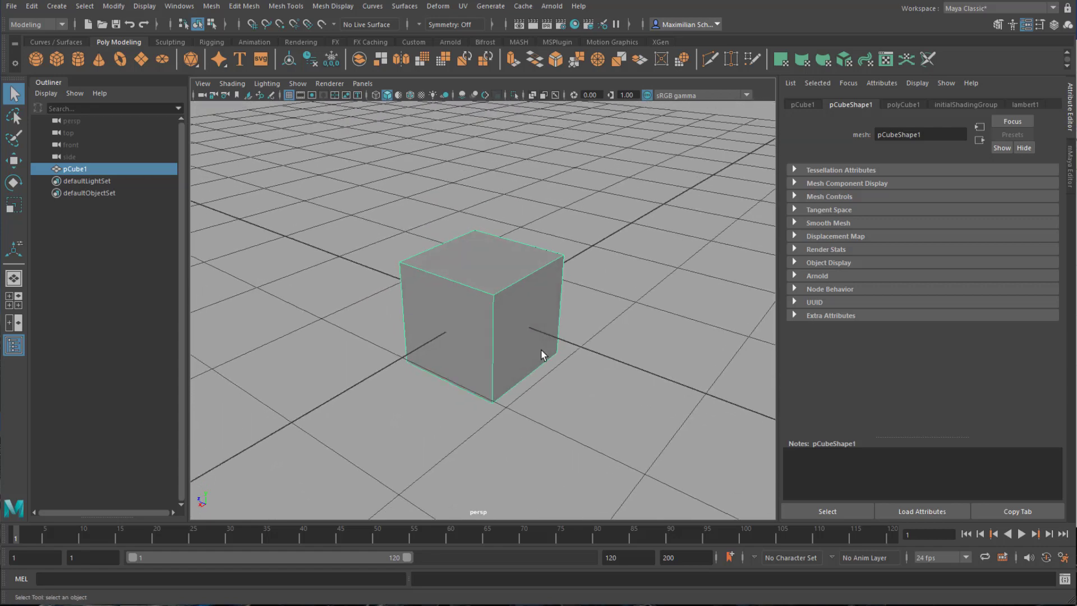
key("Delete")
left_click_drag(589, 320, 495, 392, "alt")
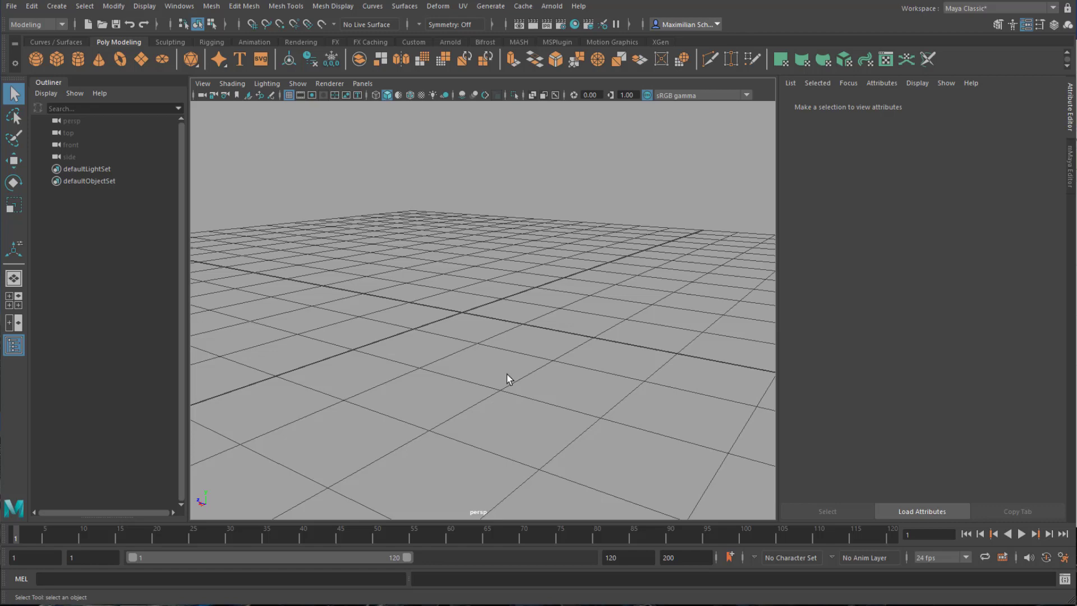
mouse_move(513, 392)
left_mouse_down("alt")
mouse_move(493, 402)
mouse_move(498, 393)
left_mouse_up("alt")
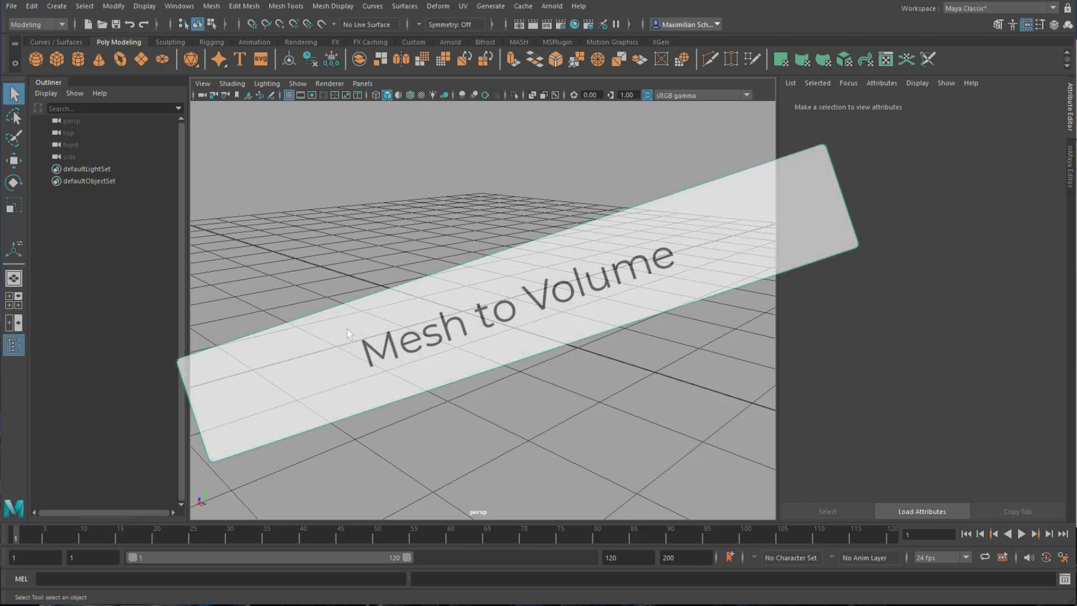
- Create a polygon helix from the primitive choices and raise its height to 3.359
right_click(192, 65)
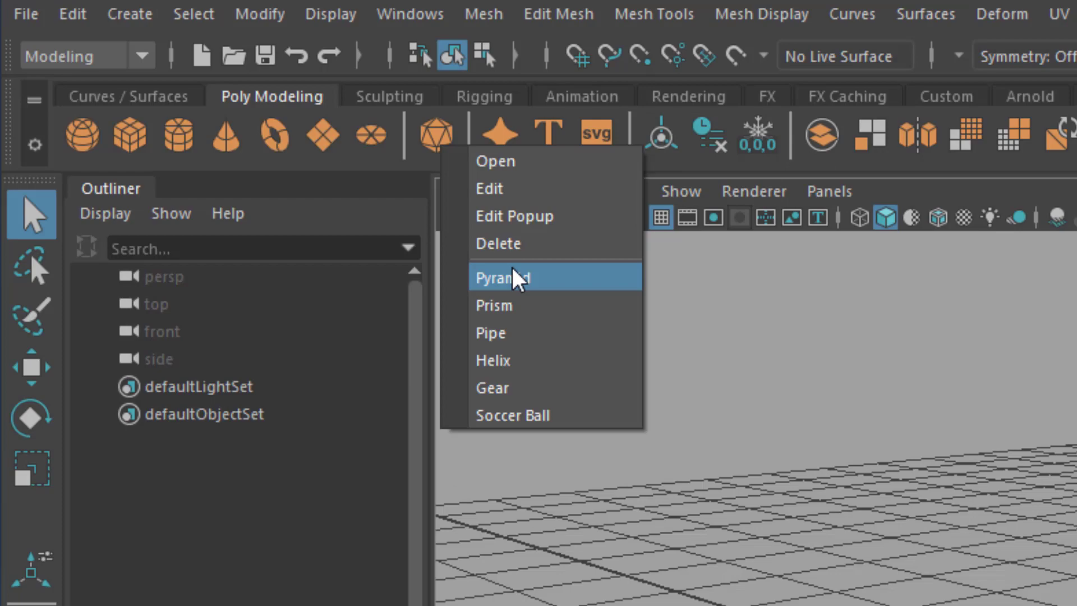
left_click(516, 360)
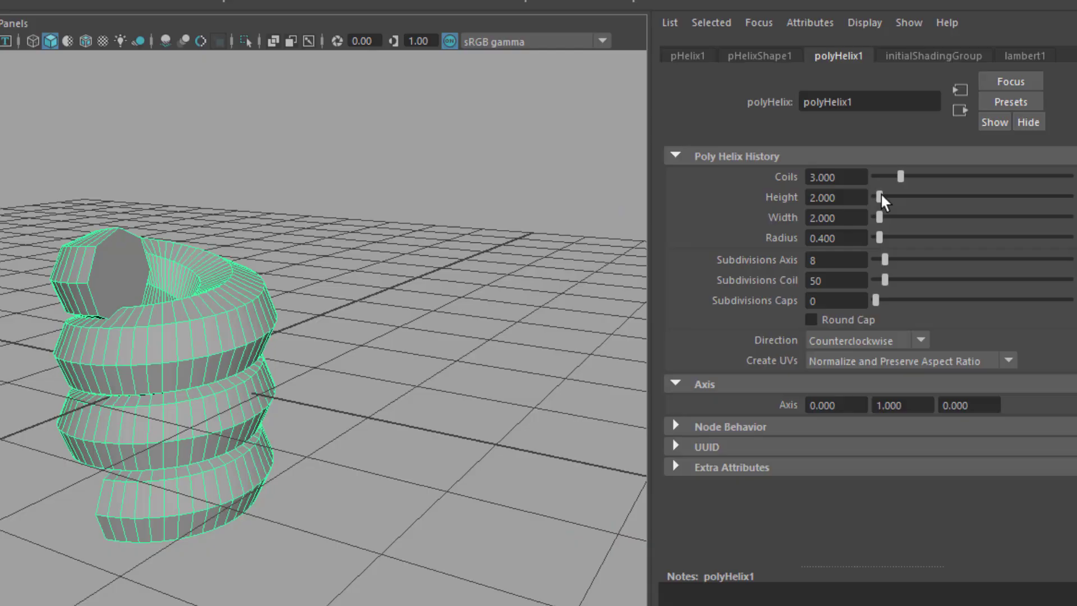
left_click_drag(879, 196, 881, 196)
right_click_drag(392, 407, 350, 383, "alt")
left_click_drag(349, 383, 352, 403, "alt")
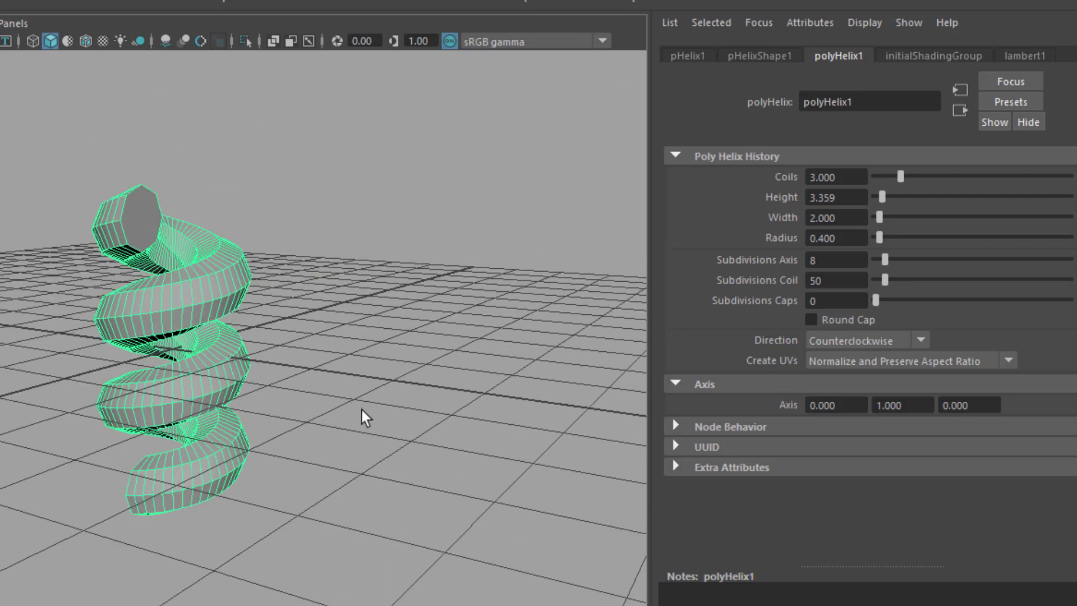
left_click_drag(408, 408, 431, 430, "alt")
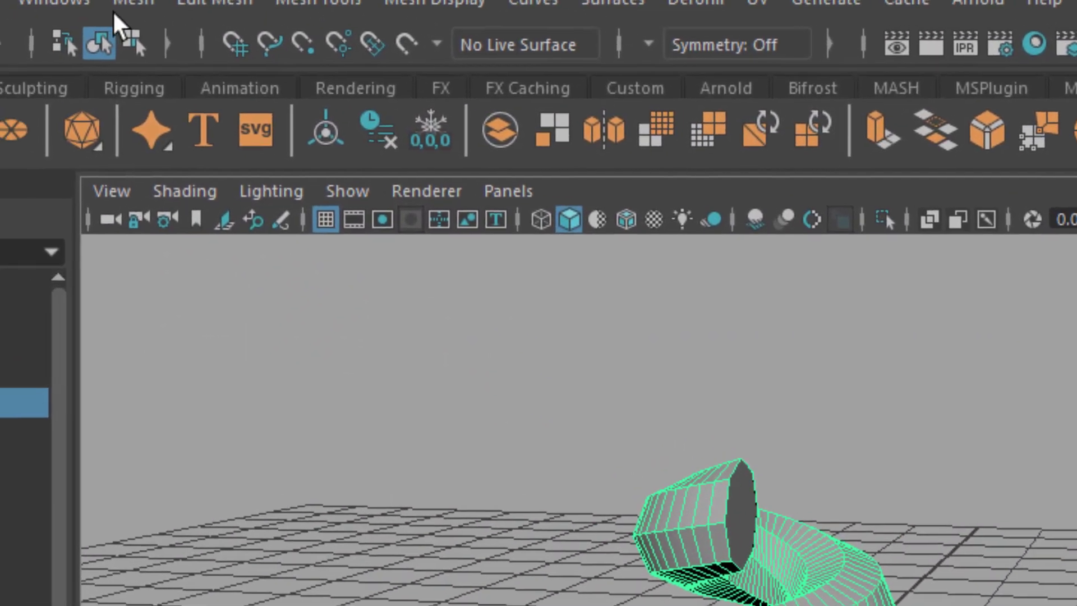
- Open the Bifrost Graph Editor from the Windows menu and create a new Bifrost graph
left_click(80, 7)
mouse_move(186, 157)
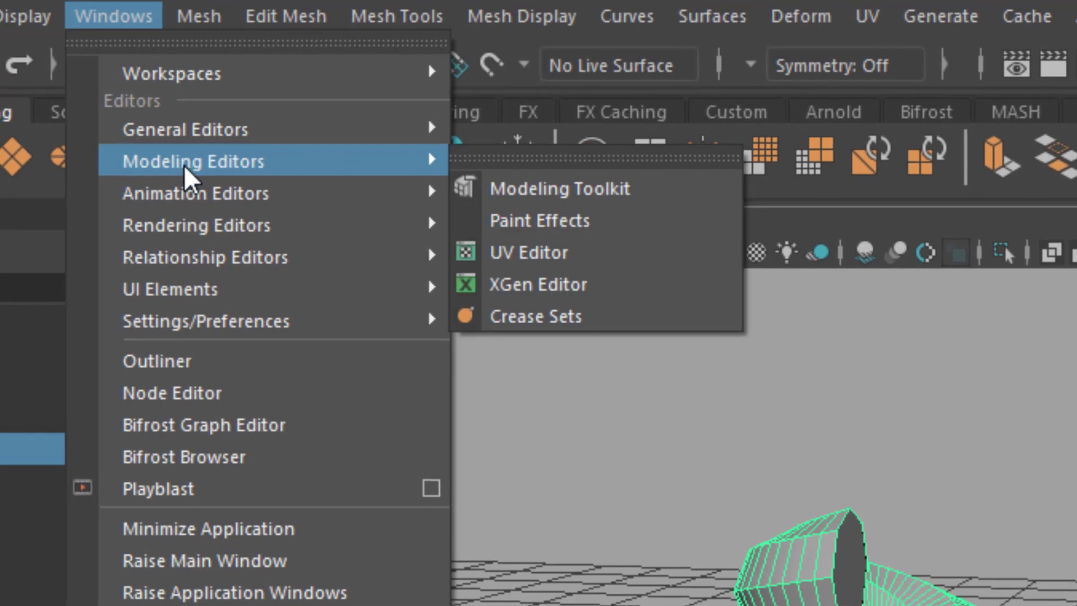
left_click(304, 428)
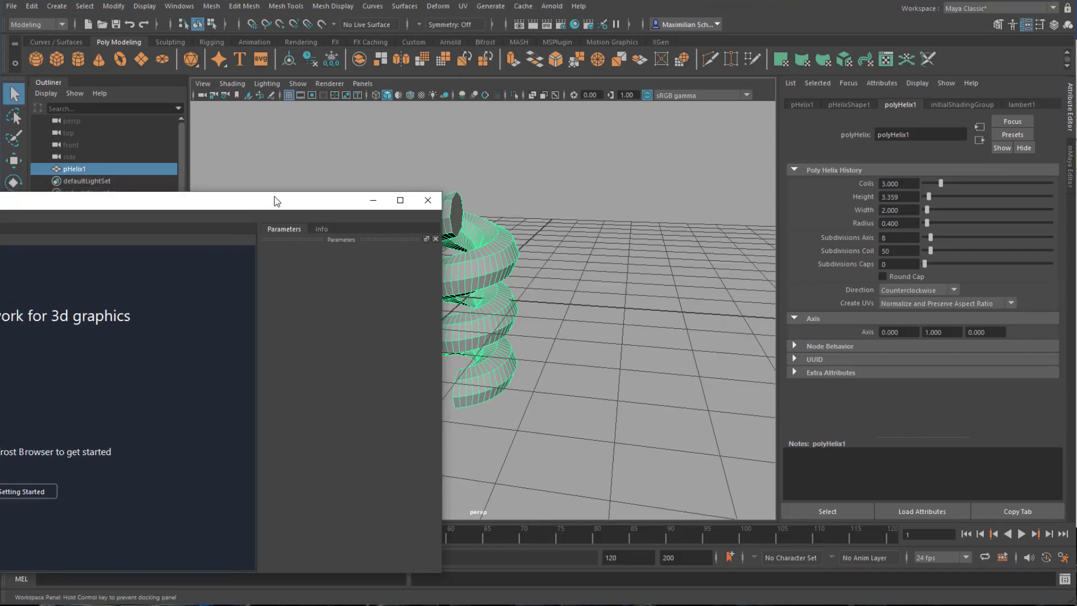
left_click_drag(274, 201, 678, 89)
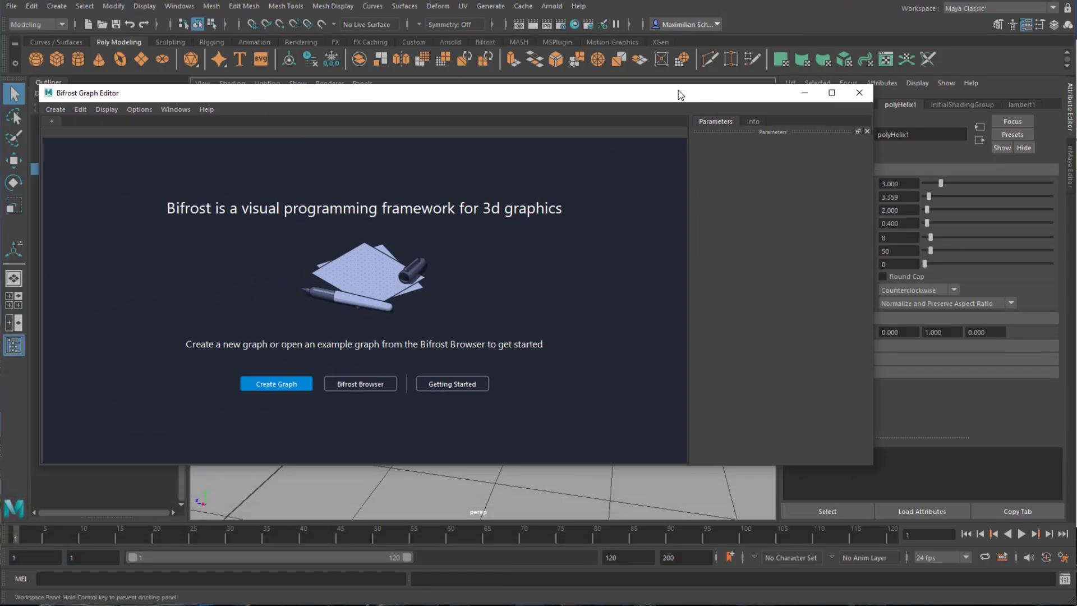
left_click(282, 385)
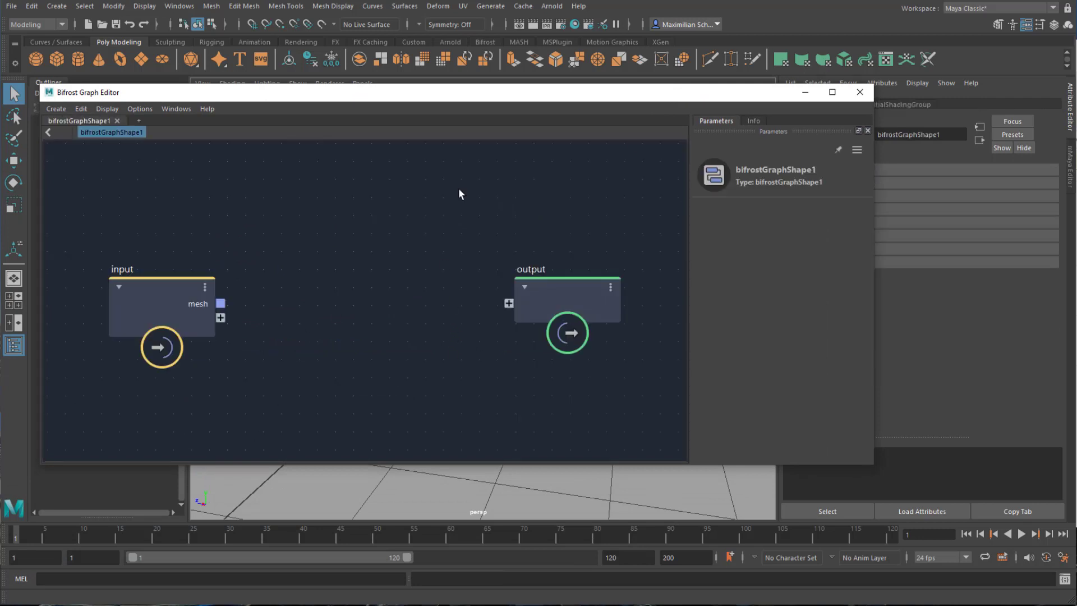
left_click_drag(386, 101, 712, 111)
- Delete the default input node, bring pHelix1 in as a pHelixShape1 node, and arrange the nodes
left_click(490, 314)
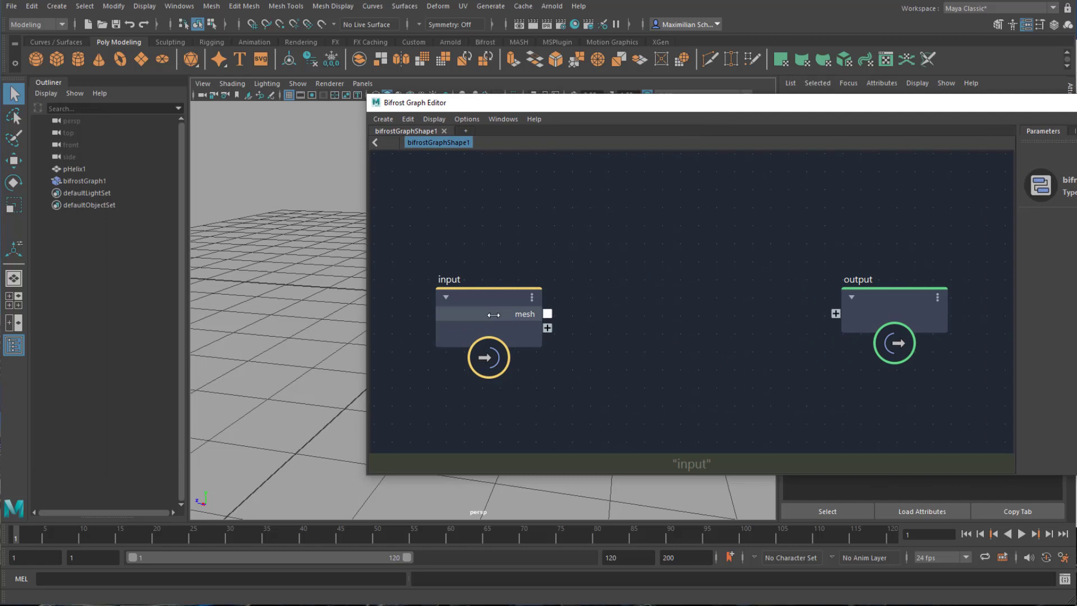
key("Delete")
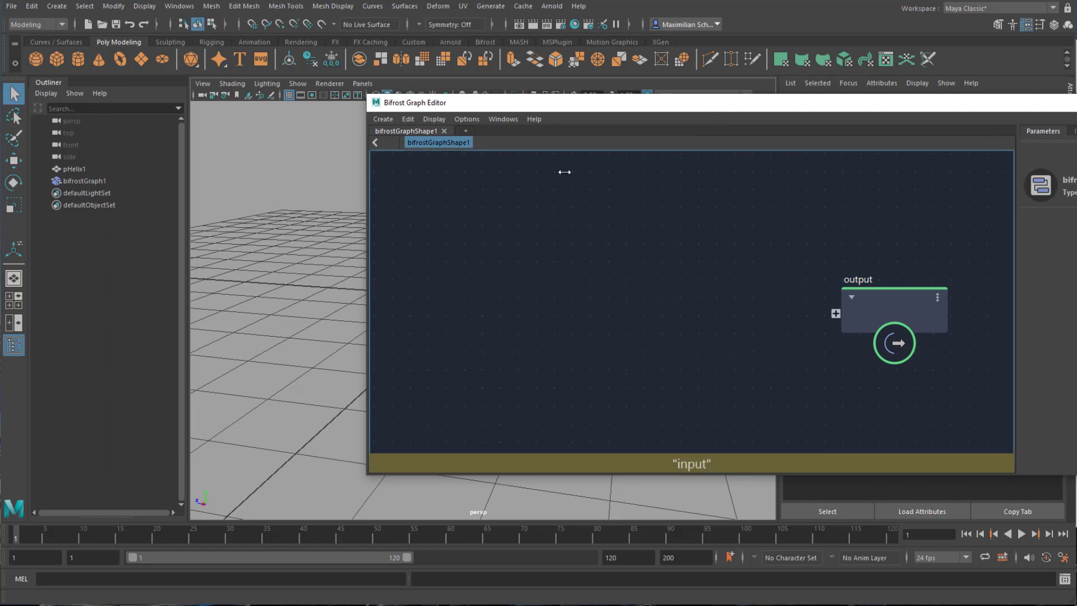
left_click_drag(570, 107, 461, 120)
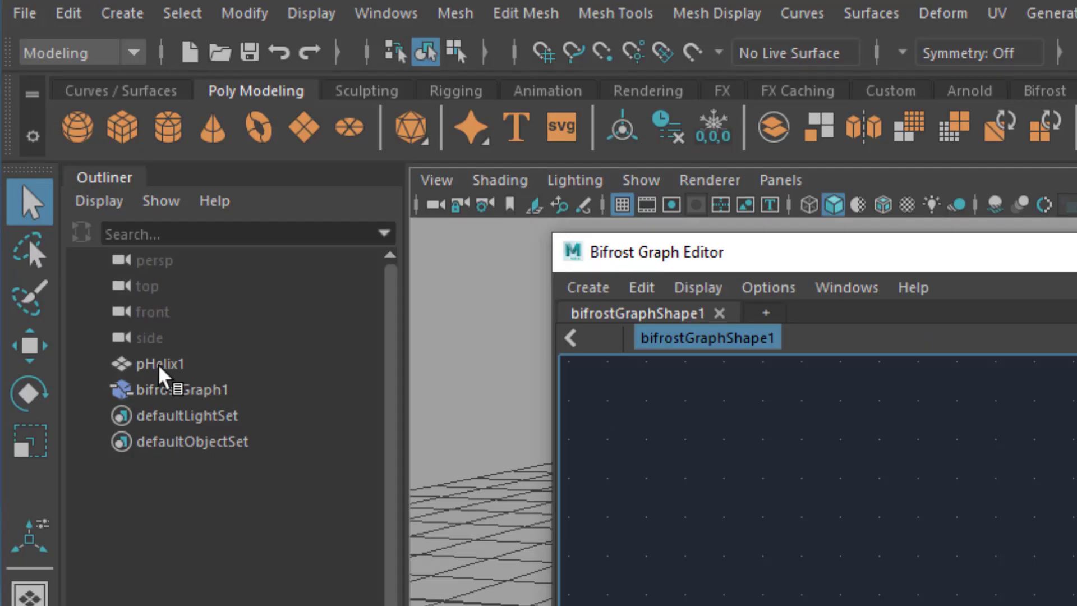
left_click_drag(159, 367, 682, 583)
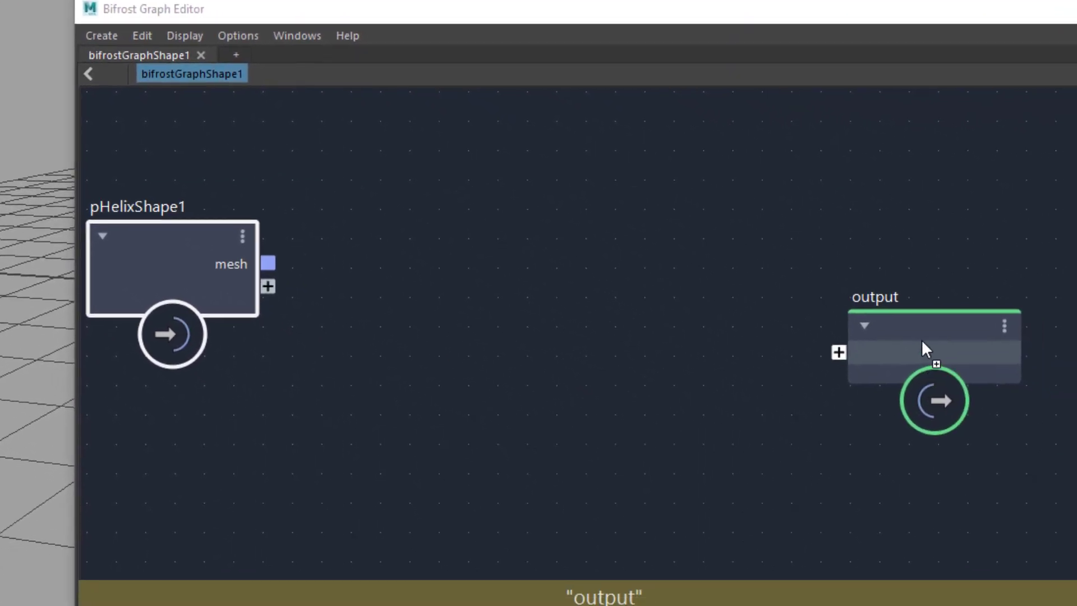
left_click_drag(919, 340, 979, 253)
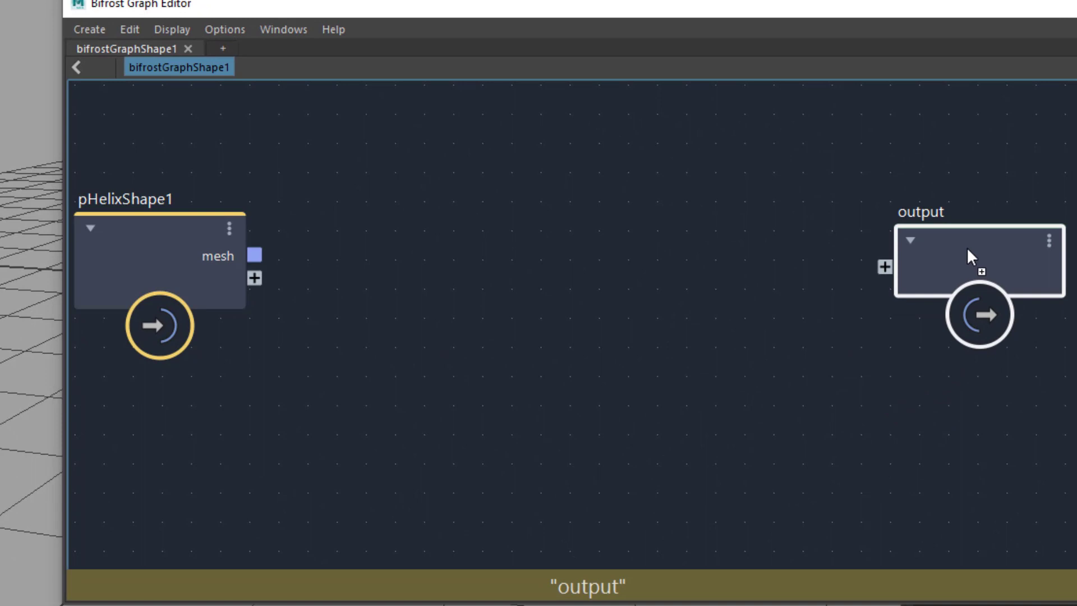
left_click_drag(202, 252, 267, 260)
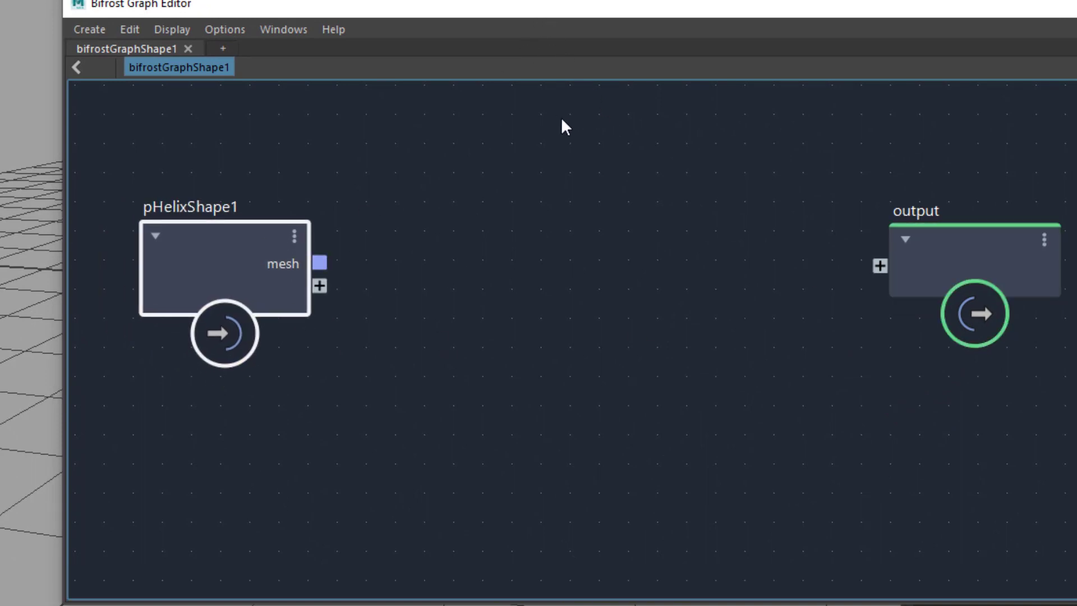
left_click_drag(968, 259, 988, 258)
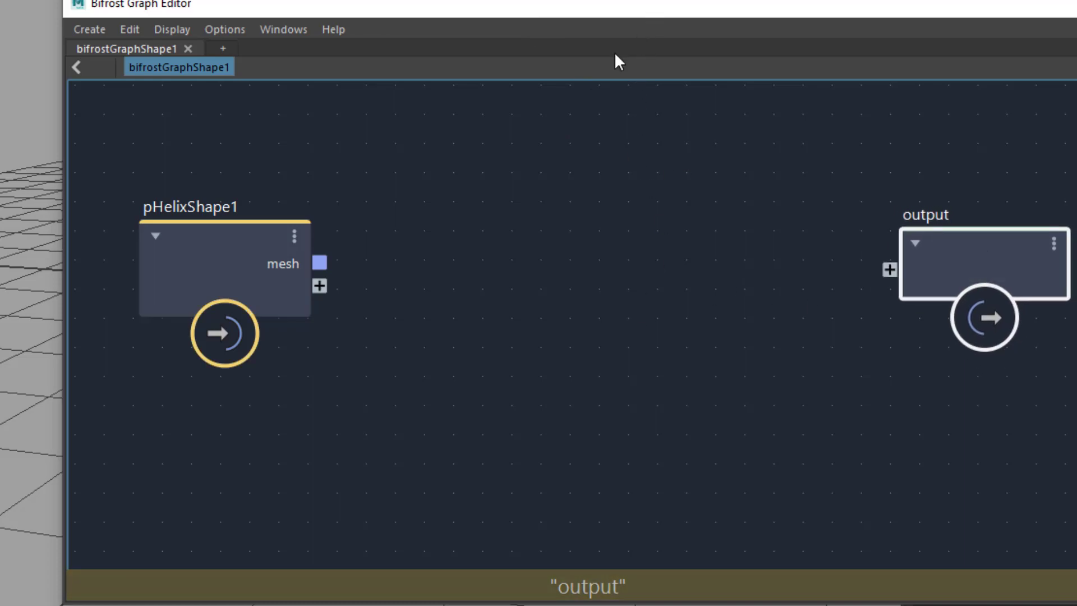
left_click_drag(650, 6, 541, 59)
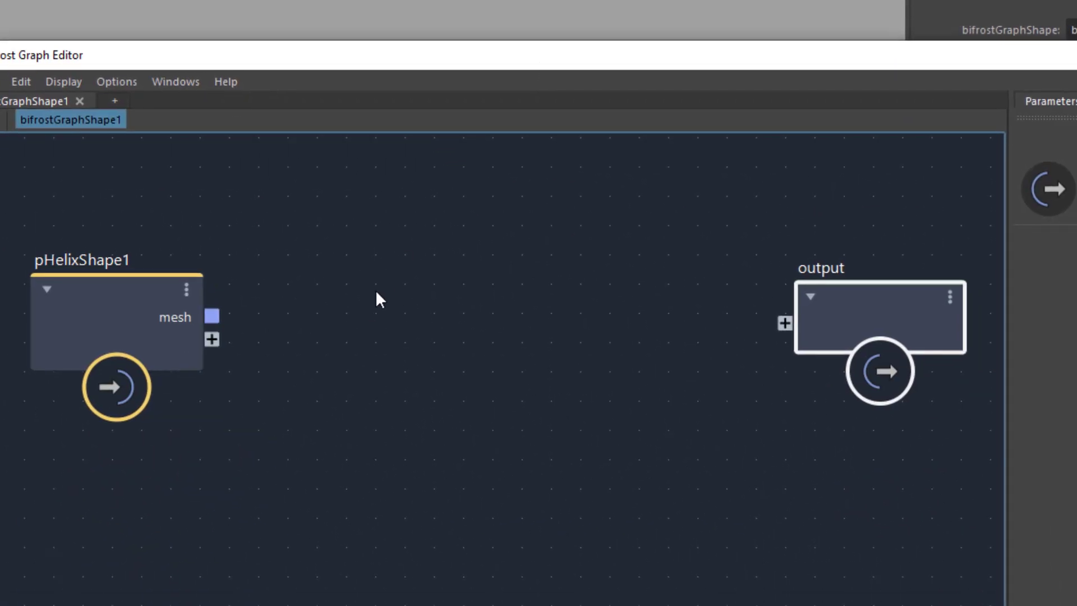
- Search the node list for 'mesh' and add a mesh_to_volume node to the graph
left_click(371, 337)
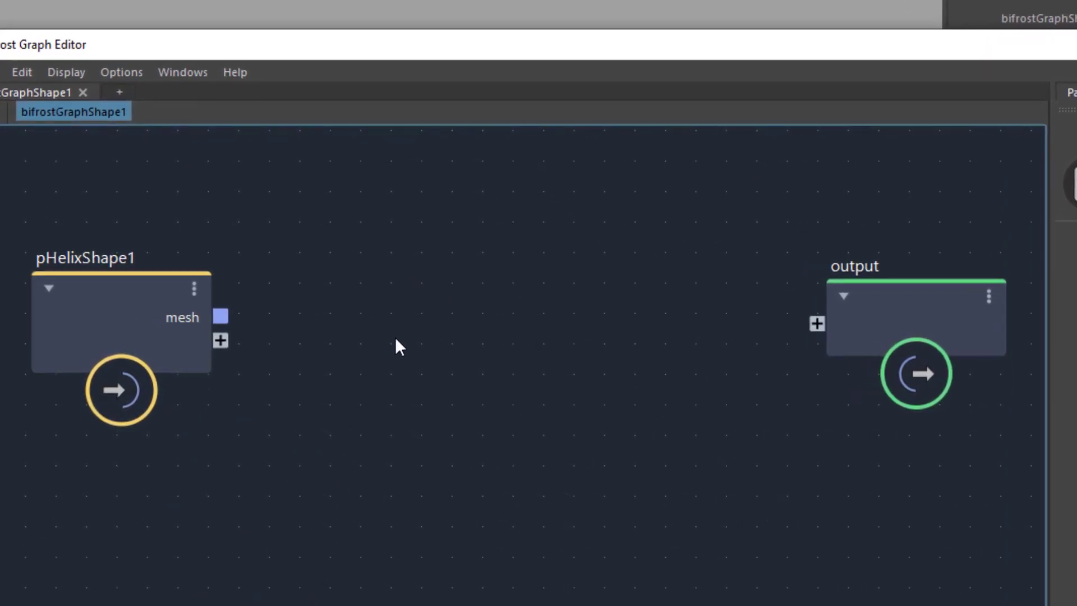
key("Tab")
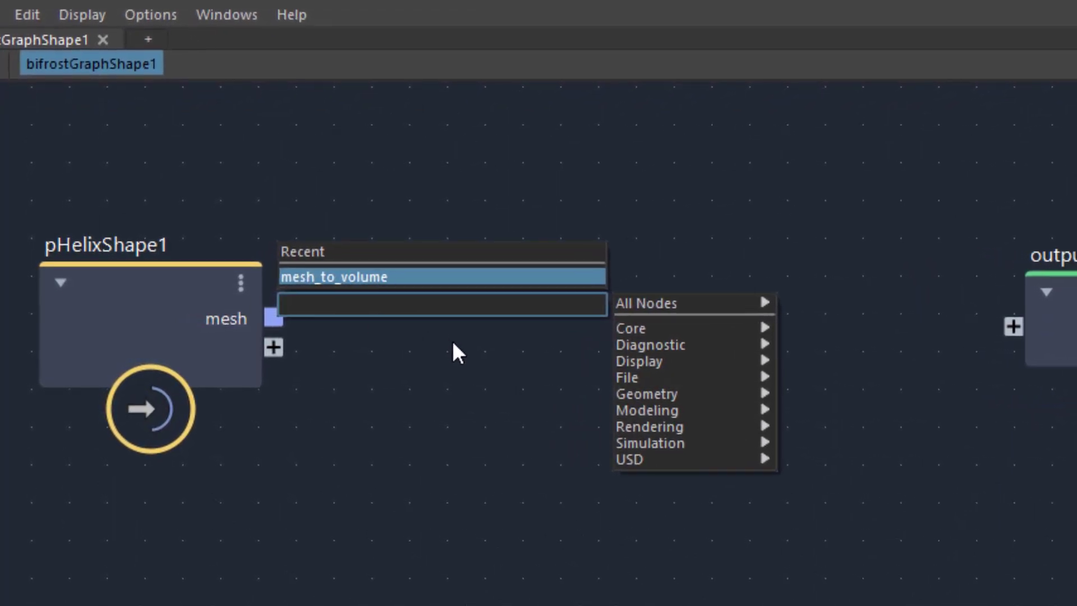
type("mesh")
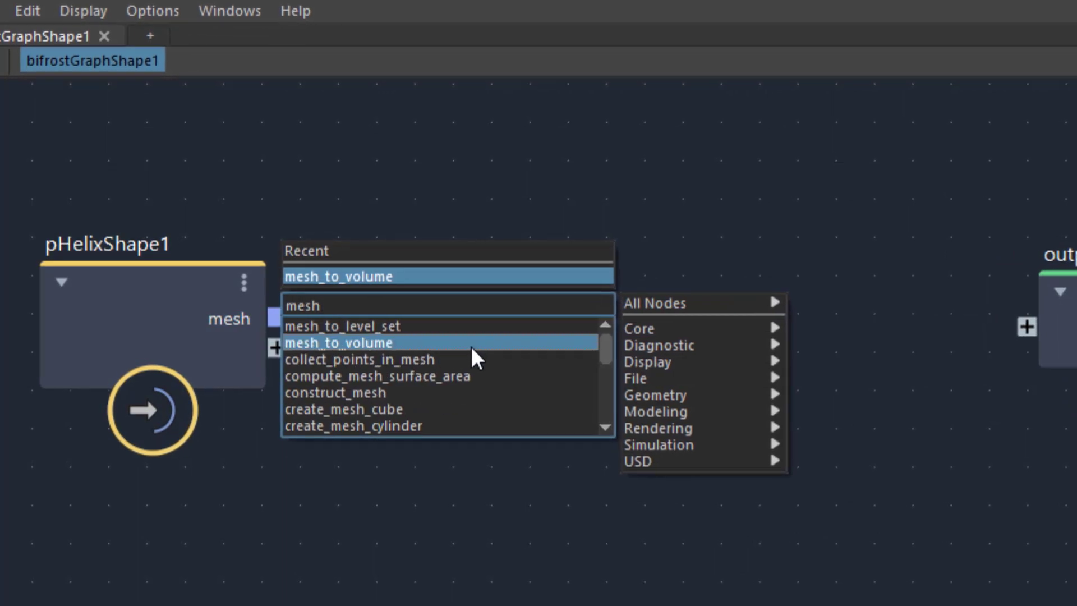
scroll(435, 341, "down", 3)
scroll(437, 343, "down", 6)
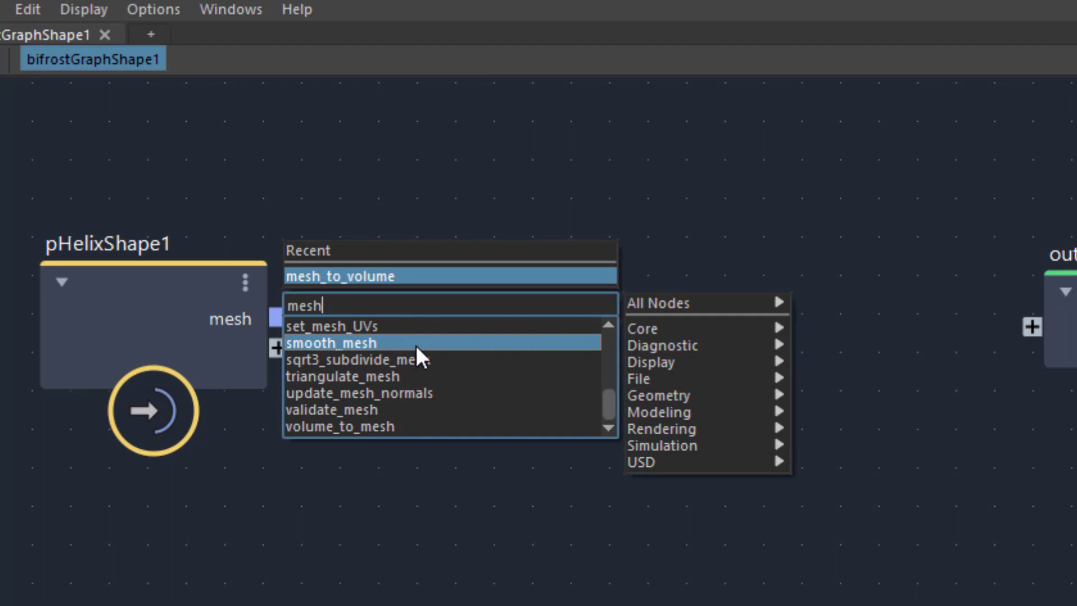
scroll(415, 345, "up", 8)
scroll(422, 349, "up", 2)
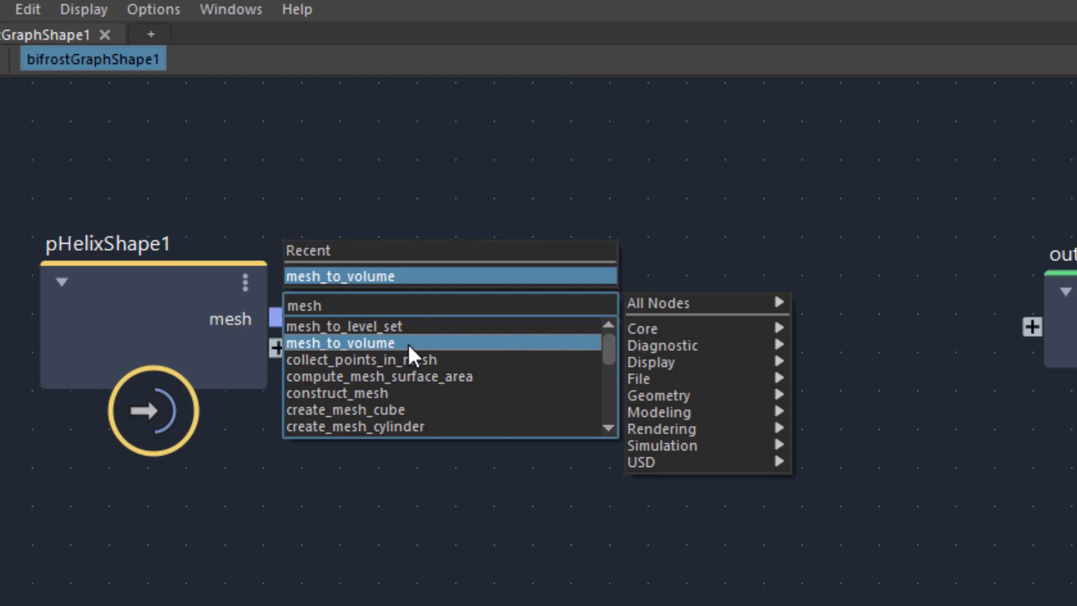
left_click(409, 344)
- Wire pHelixShape1's mesh into mesh_to_volume and its volume output into the output node
left_click_drag(515, 348, 581, 253)
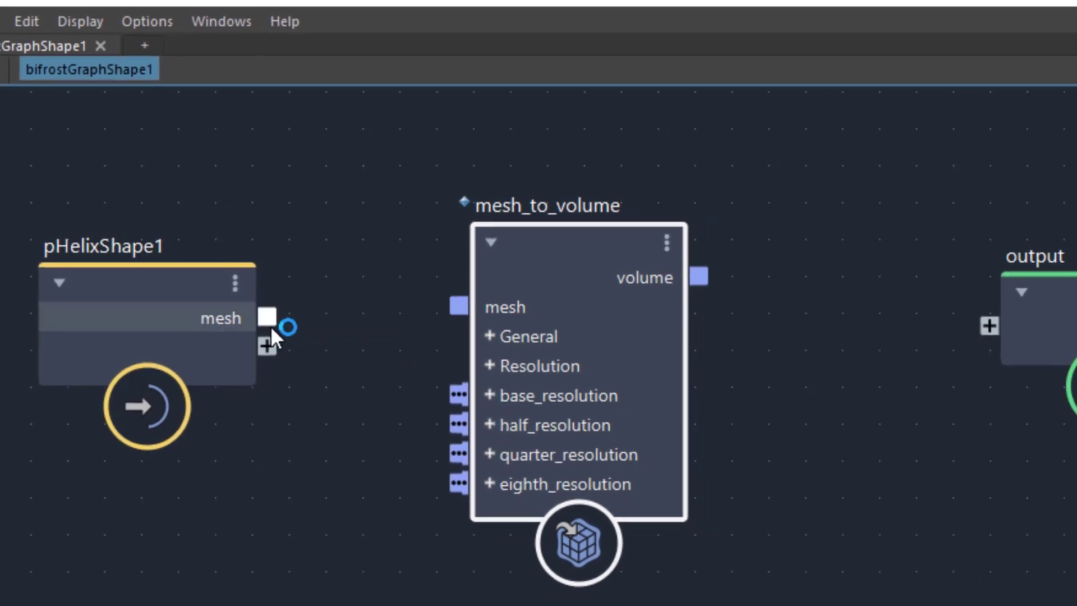
left_click_drag(268, 317, 458, 305)
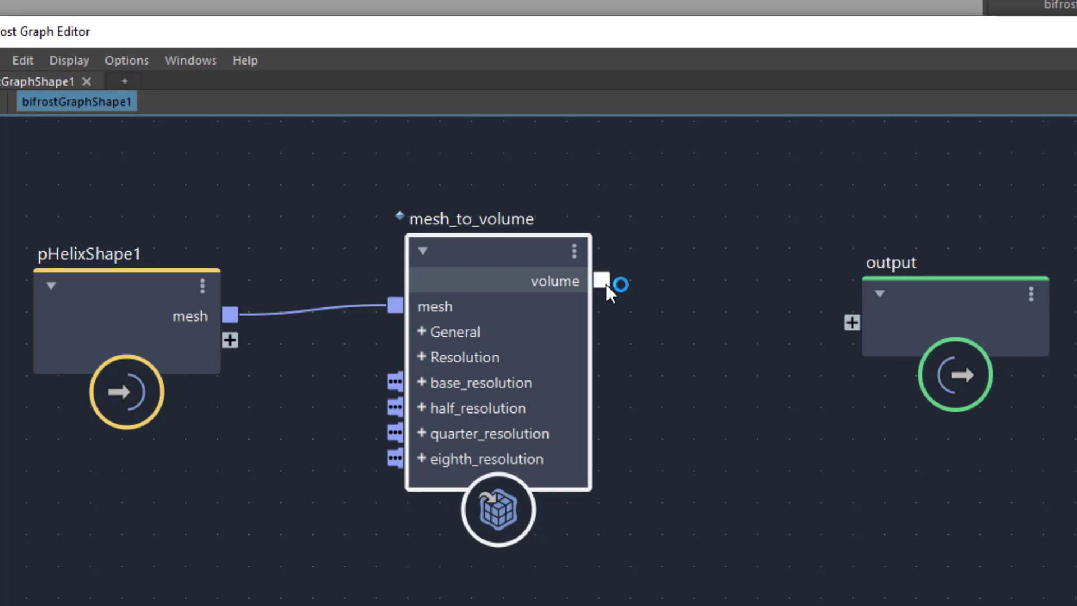
left_click_drag(606, 284, 735, 287)
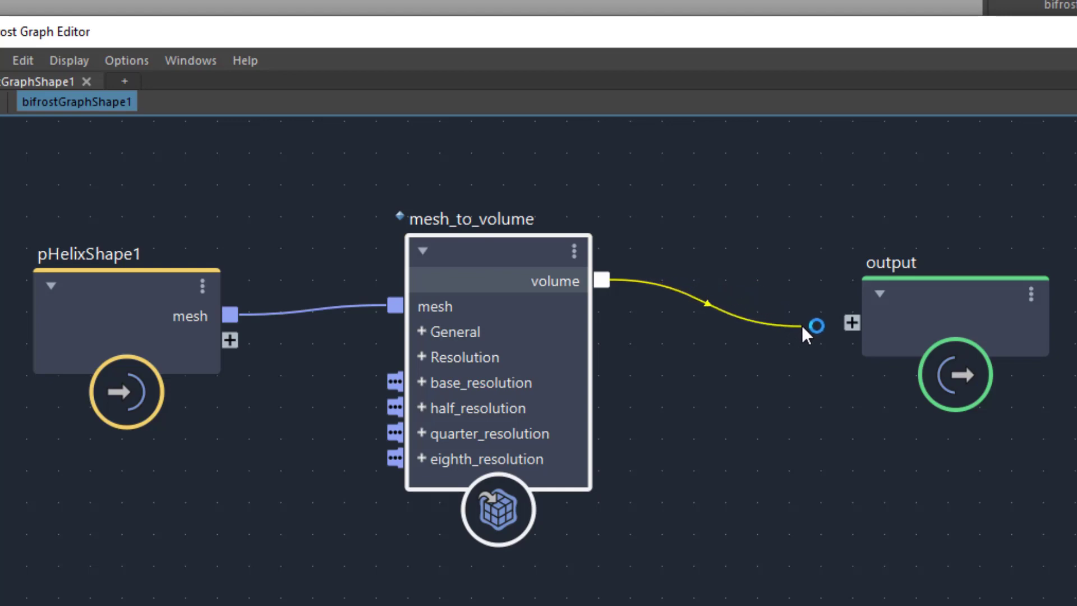
left_click_drag(847, 326, 847, 326)
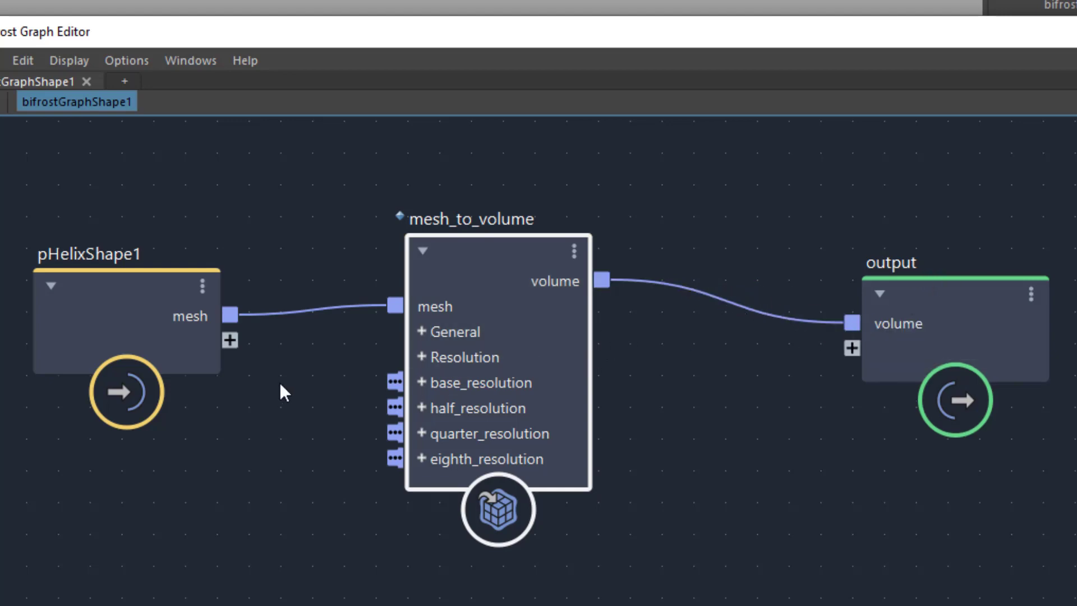
left_click(150, 311)
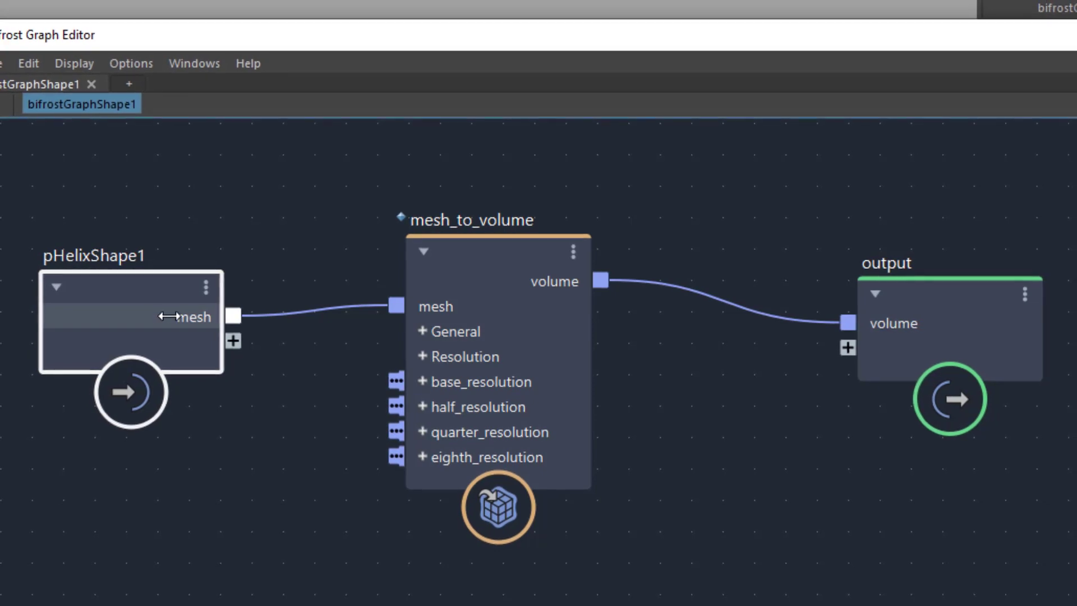
mouse_move(504, 271)
left_mouse_down()
mouse_move(538, 286)
mouse_move(516, 266)
left_mouse_up()
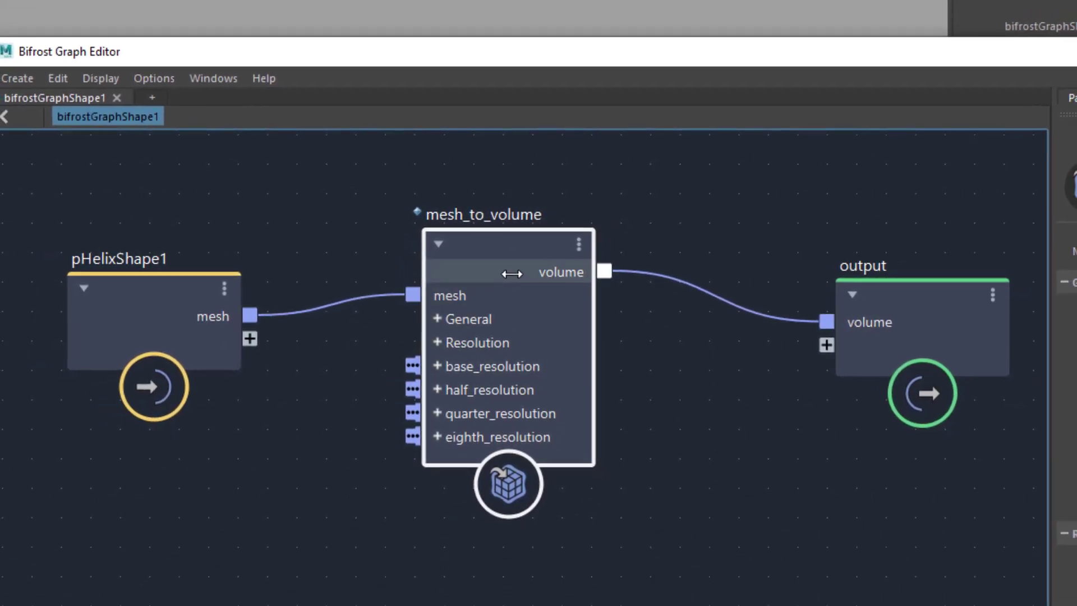
left_click(844, 346)
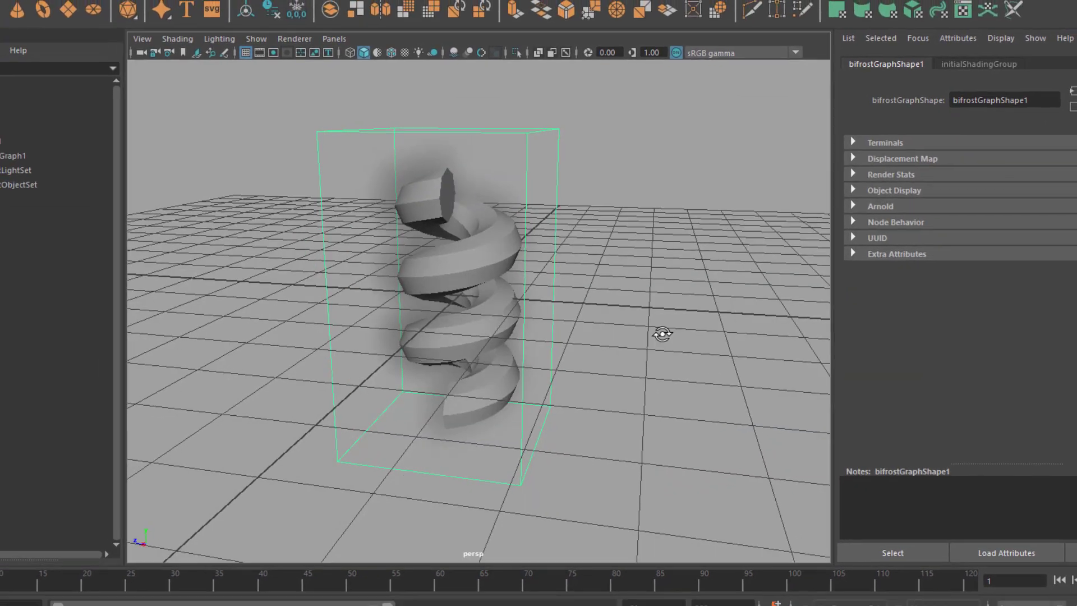
- Select pHelix1 and orbit around the helix fog volume, viewing it up close and from below
mouse_move(661, 333)
left_mouse_down("alt")
mouse_move(779, 328)
mouse_move(785, 354)
mouse_move(673, 346)
mouse_move(644, 314)
mouse_move(665, 329)
left_mouse_up("alt")
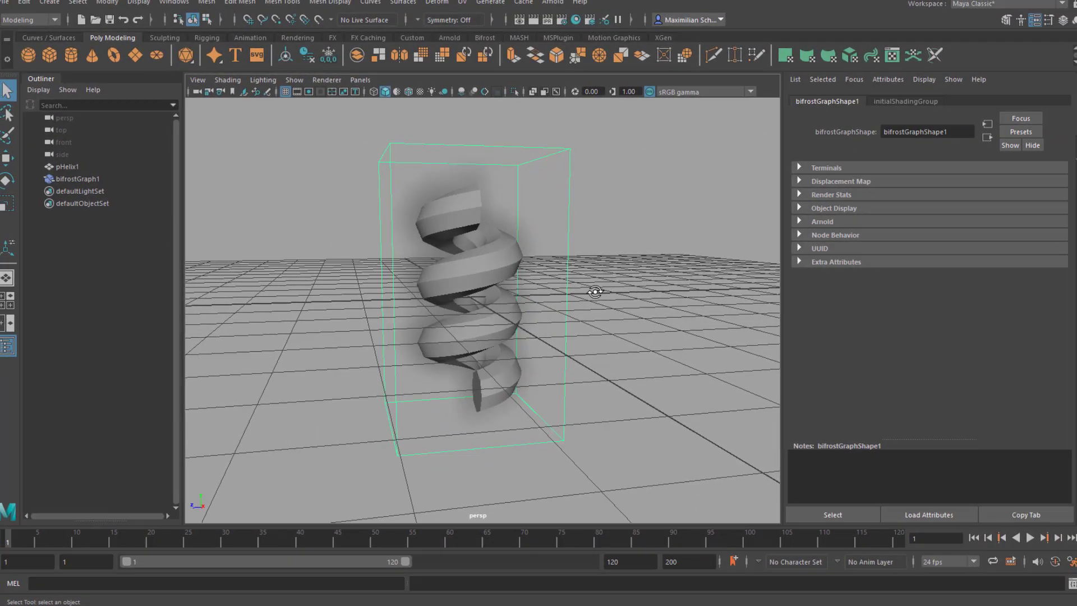
left_click_drag(595, 291, 447, 250, "alt")
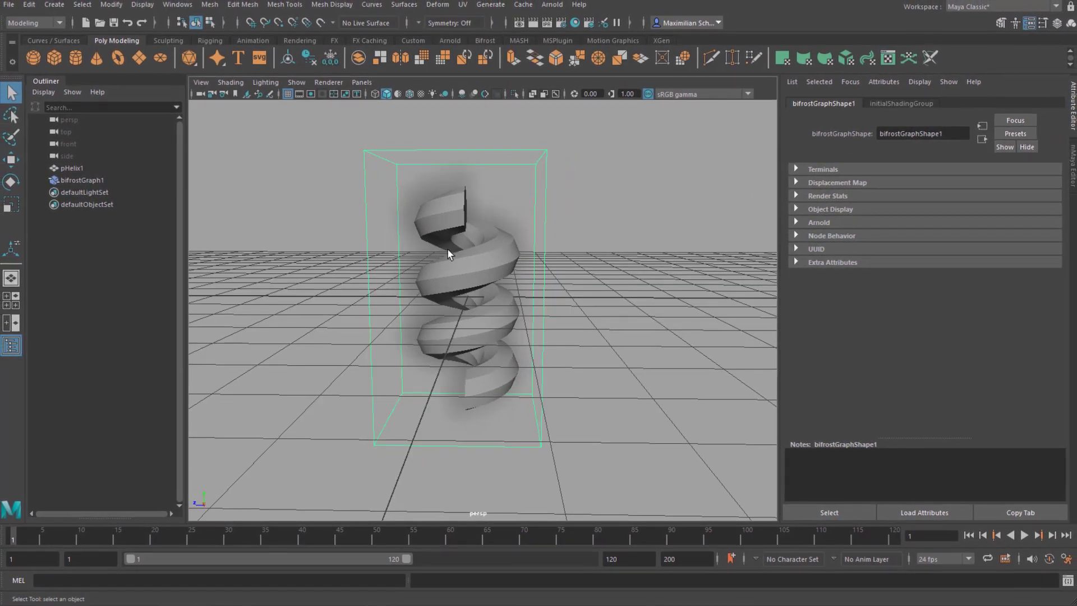
left_click(78, 170)
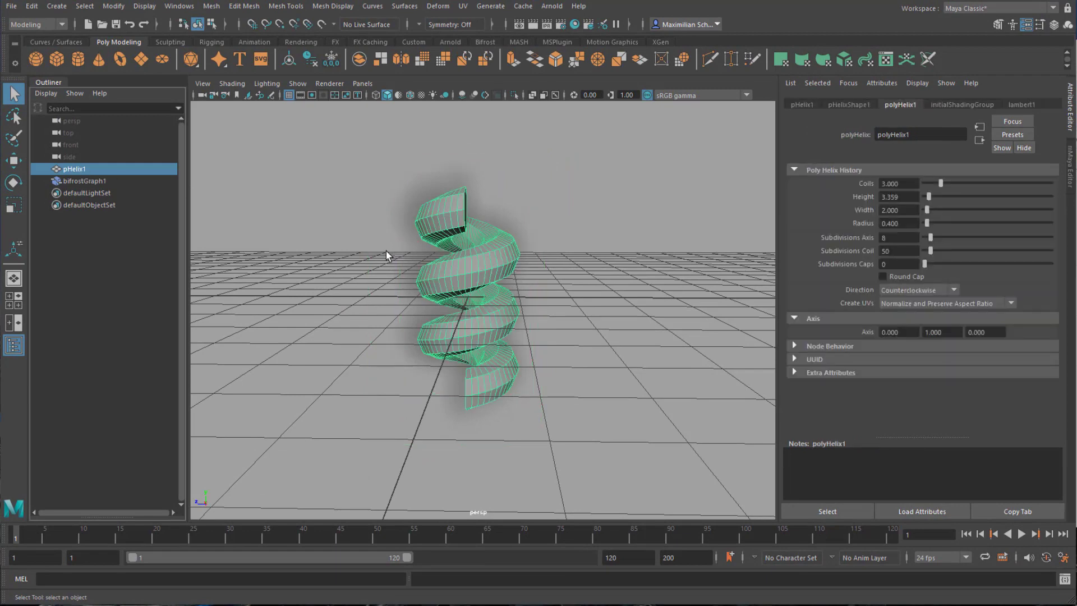
left_click_drag(481, 329, 464, 308, "alt")
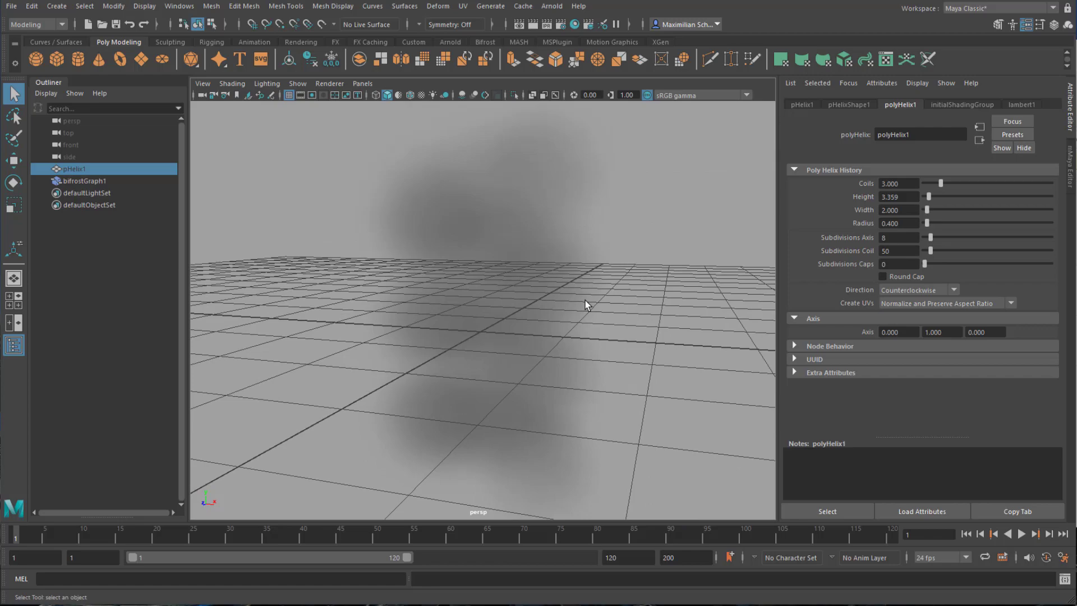
left_click_drag(585, 304, 492, 297, "alt")
right_click_drag(492, 297, 458, 297, "alt")
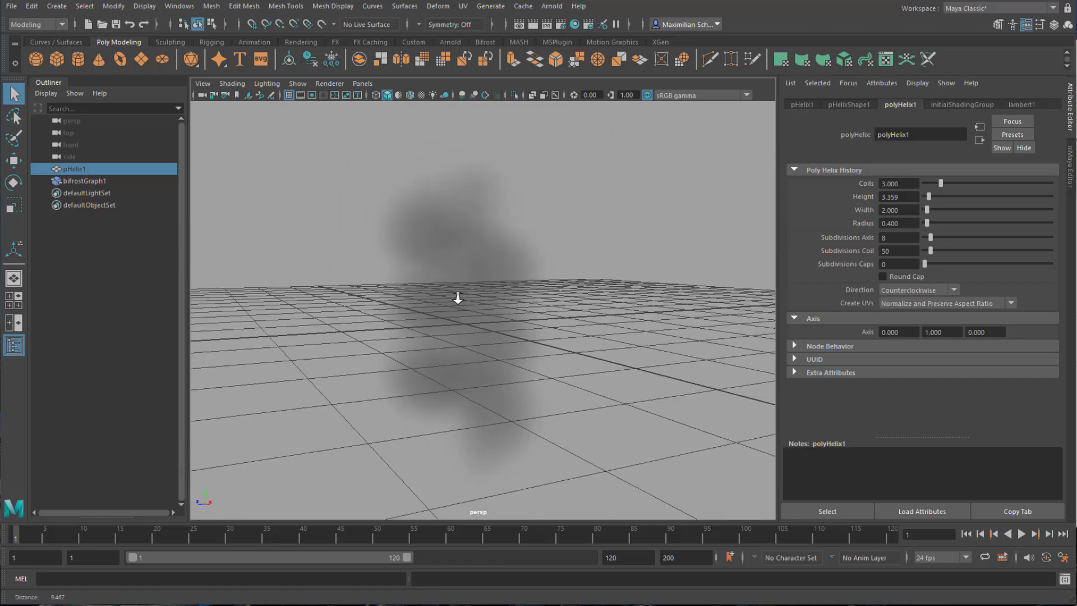
left_click_drag(458, 298, 391, 307, "alt")
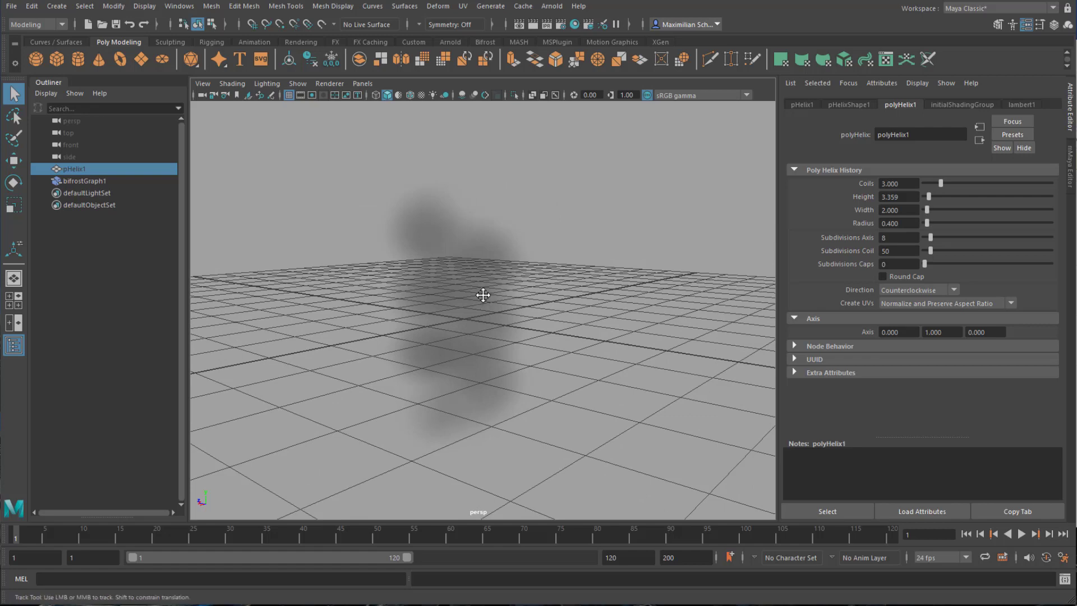
left_click_drag(482, 295, 567, 289, "alt")
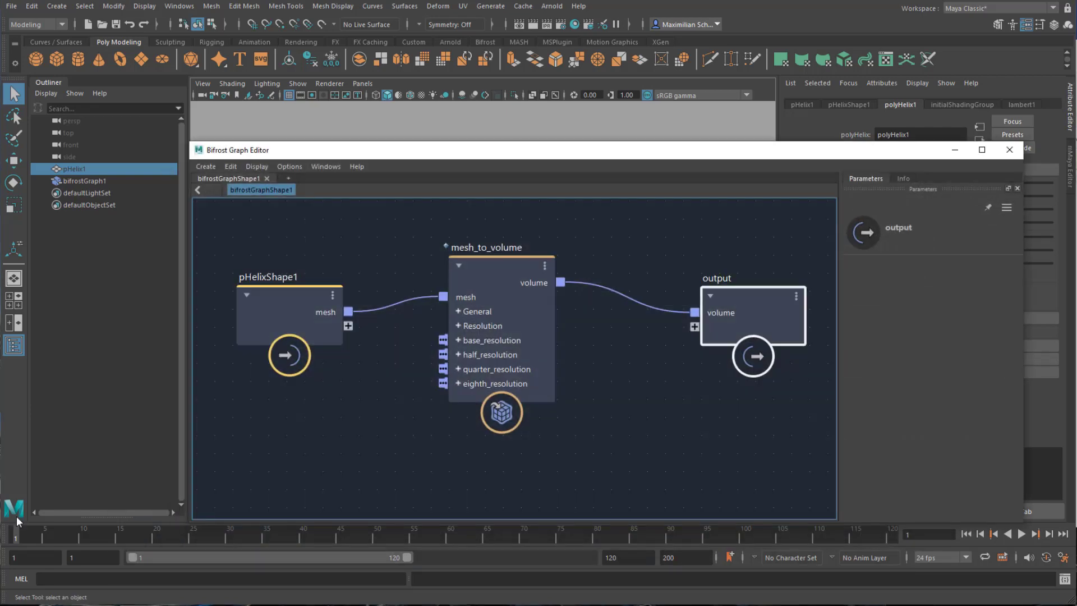
- On mesh_to_volume, try Offset 2 to enlarge the fog volume, then return Offset to 0
left_click(496, 277)
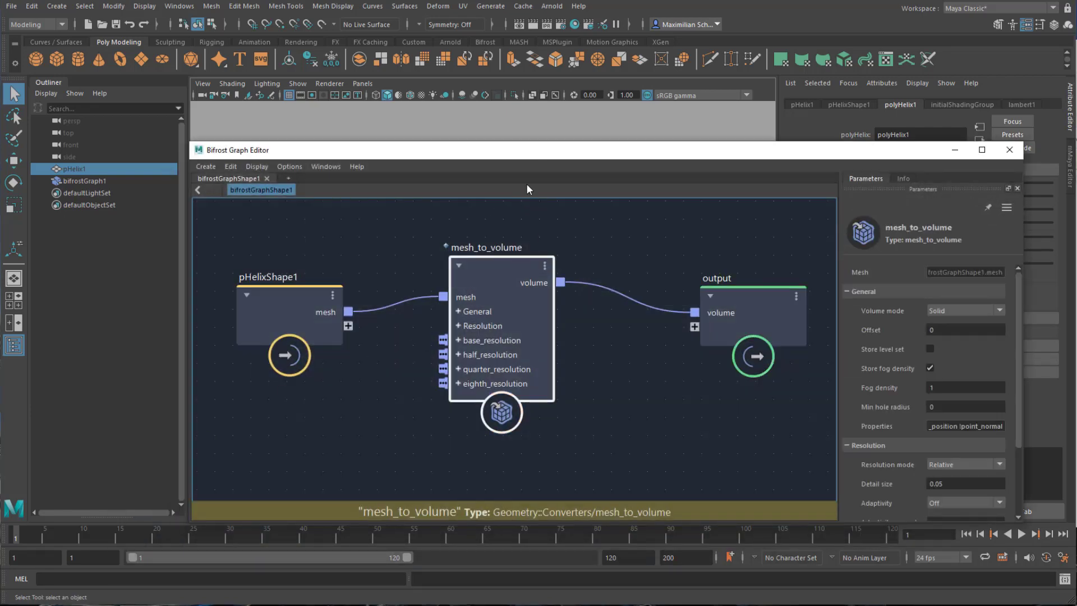
left_click_drag(547, 159, 410, 111)
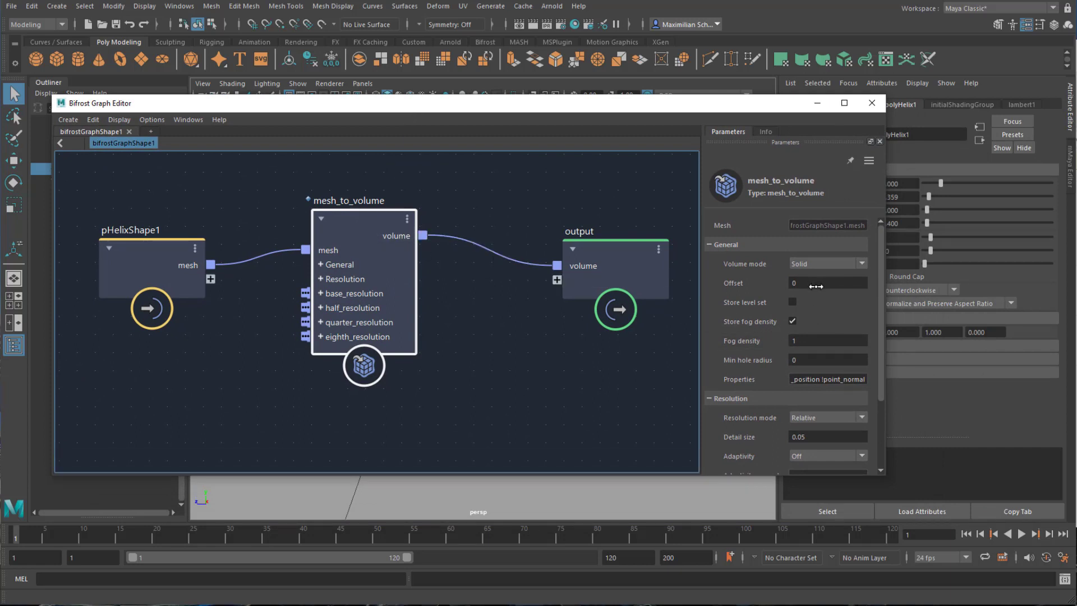
left_click_drag(762, 99, 510, 306)
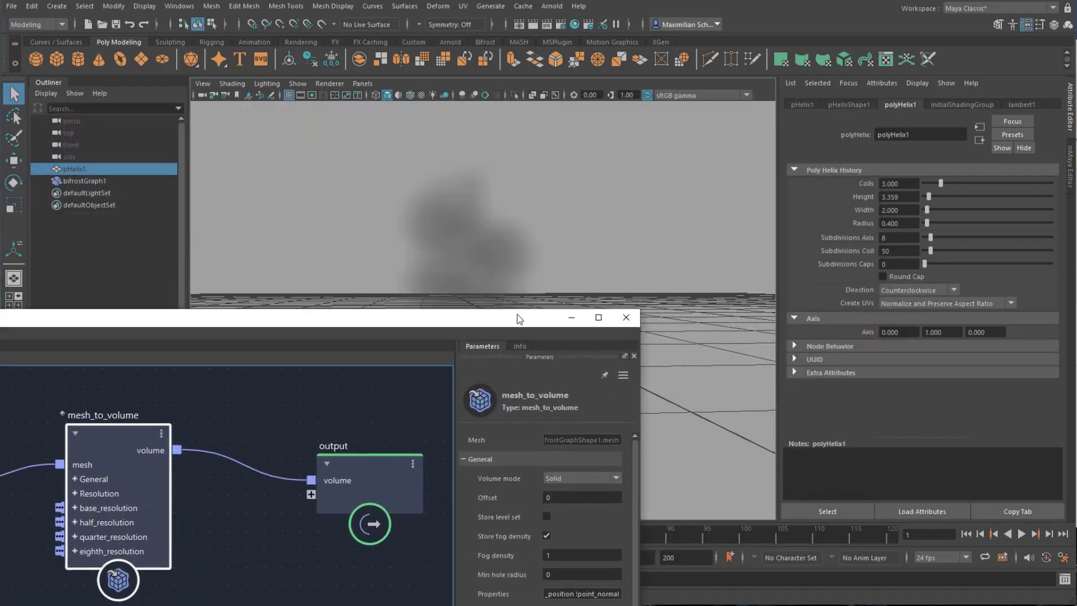
left_click(586, 577)
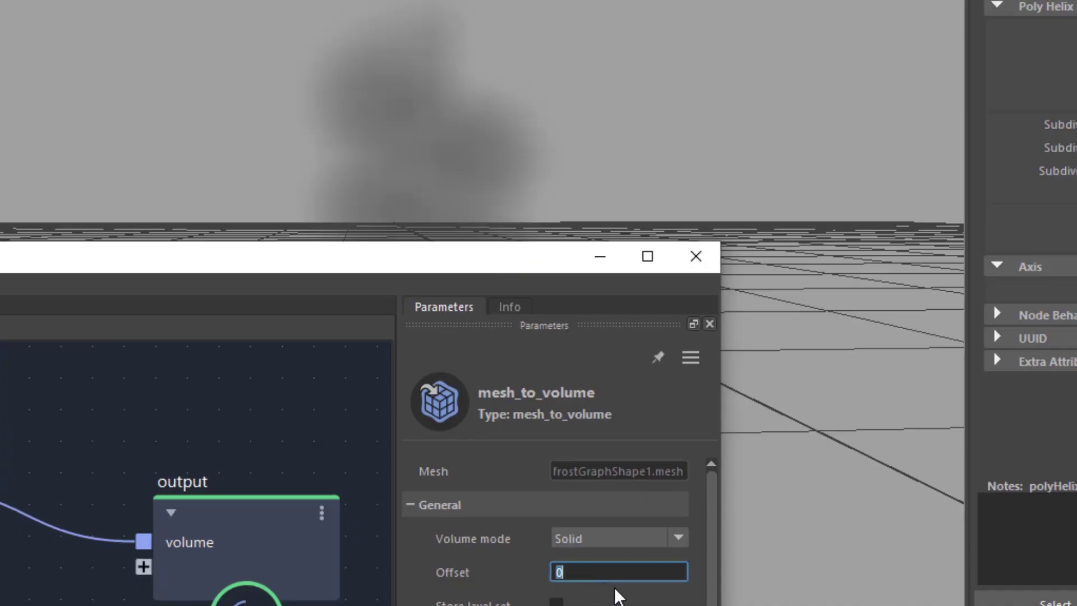
type("2")
key("Return")
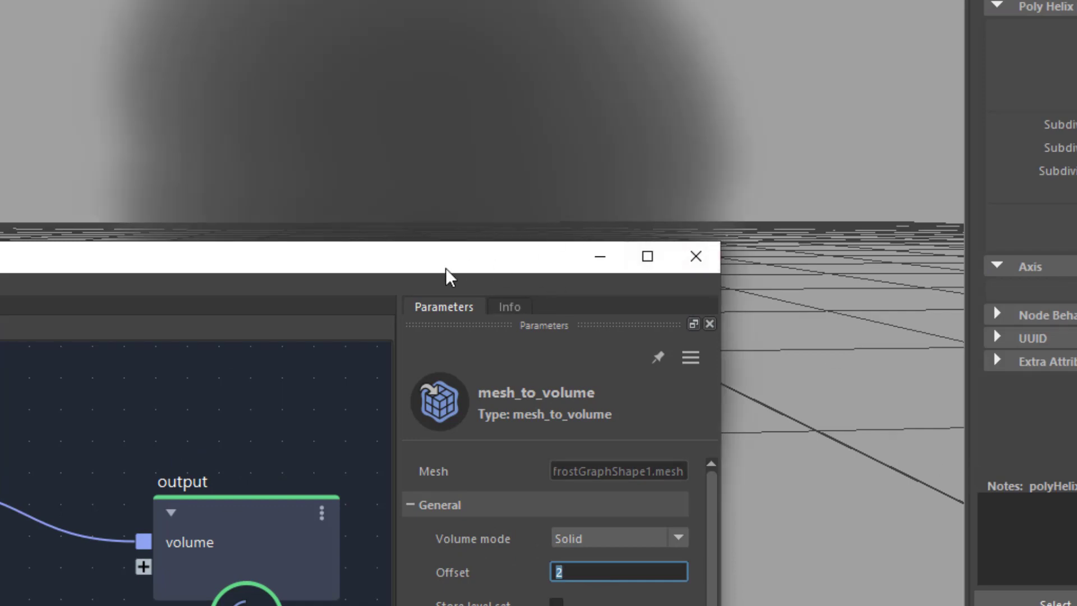
left_click(642, 142, "alt")
left_click_drag(642, 142, 443, 168, "alt")
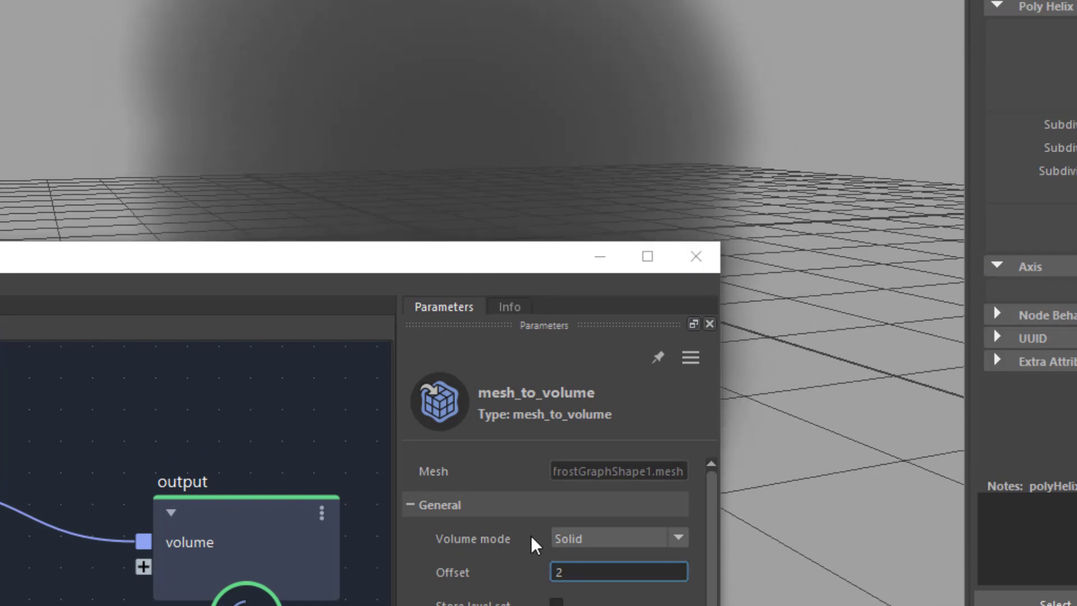
left_click(583, 572)
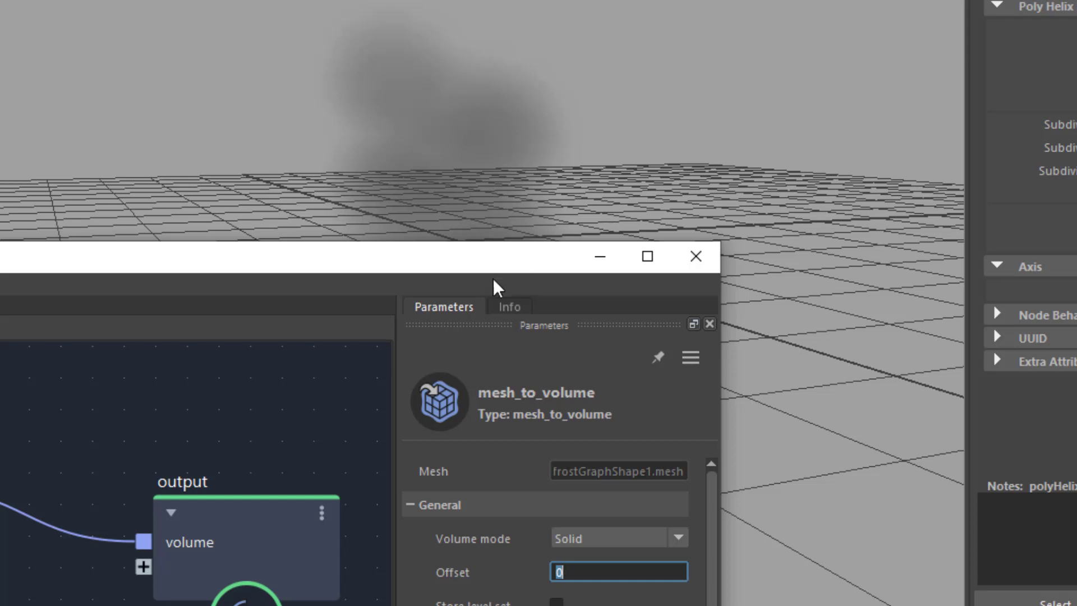
left_click_drag(501, 263, 345, 56)
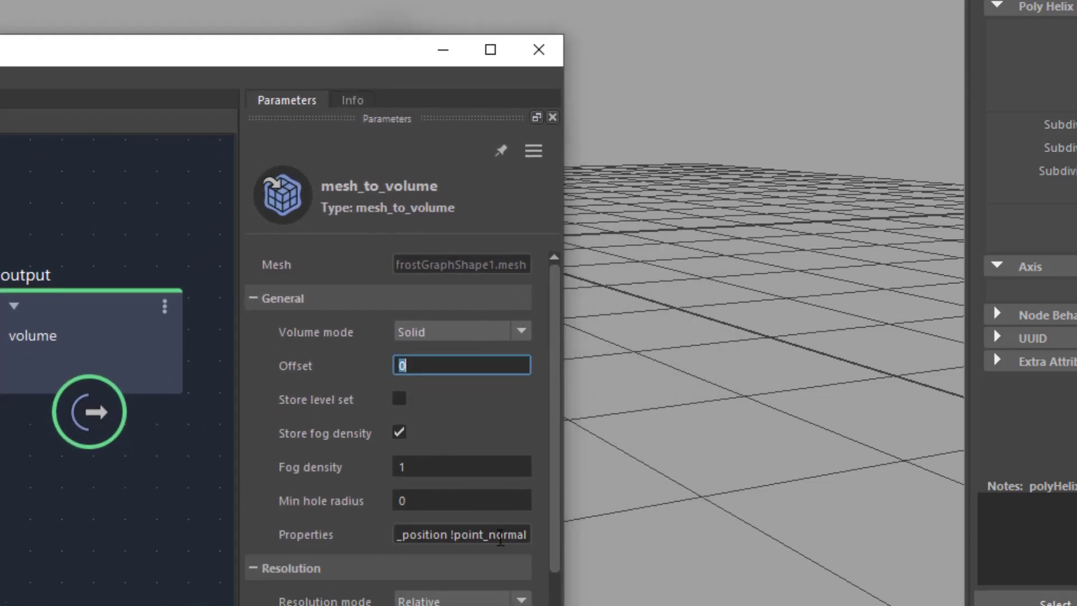
- Try Absolute resolution mode, revert to Relative, and set mesh_to_volume's Detail size to 0.01
scroll(491, 543, "down", 5)
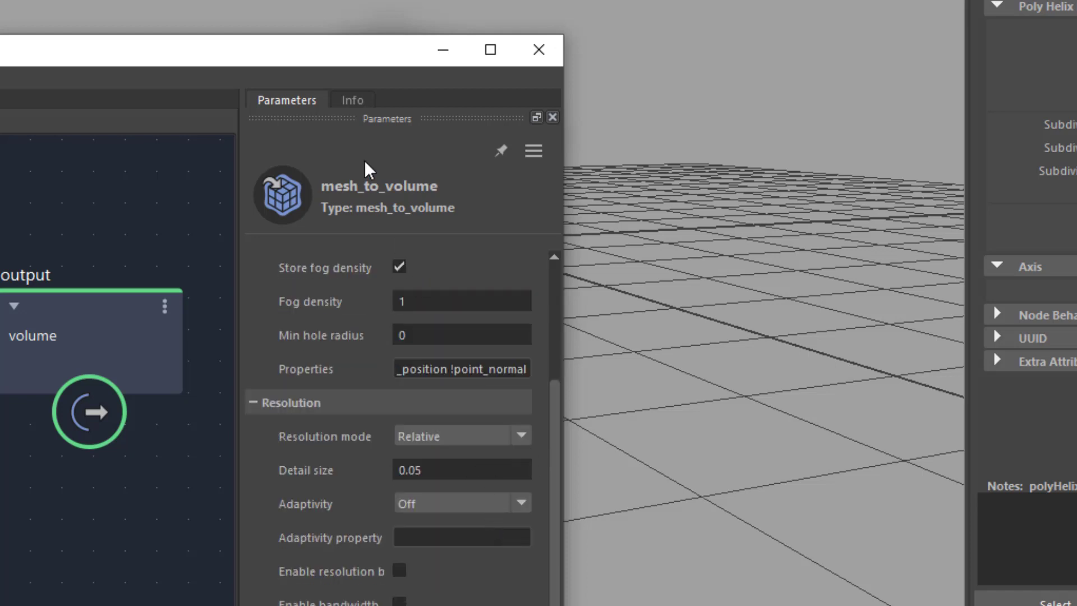
left_click_drag(360, 65, 117, 39)
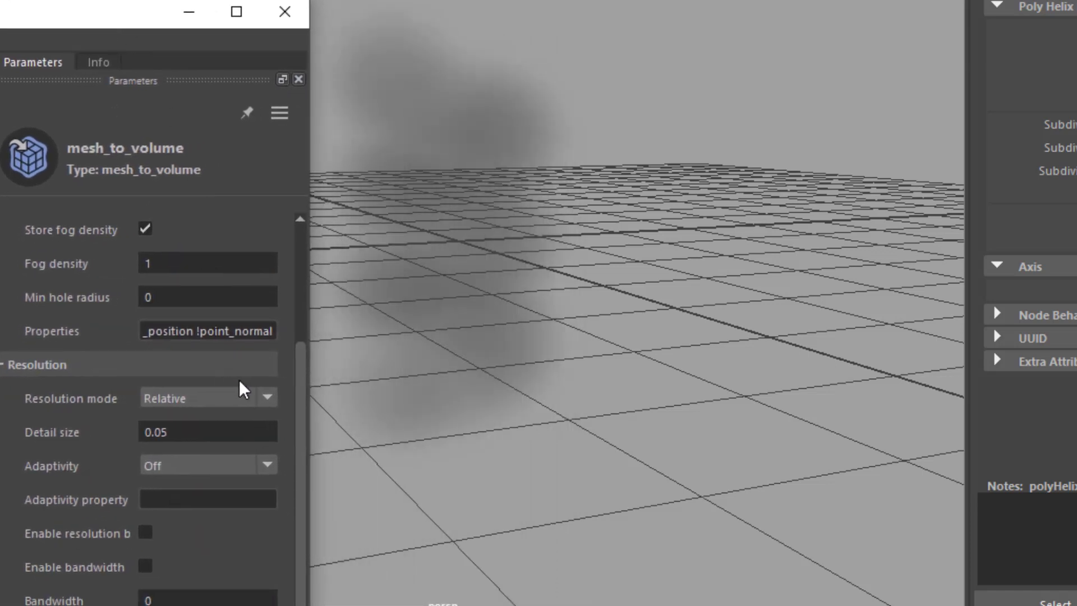
left_click(240, 407)
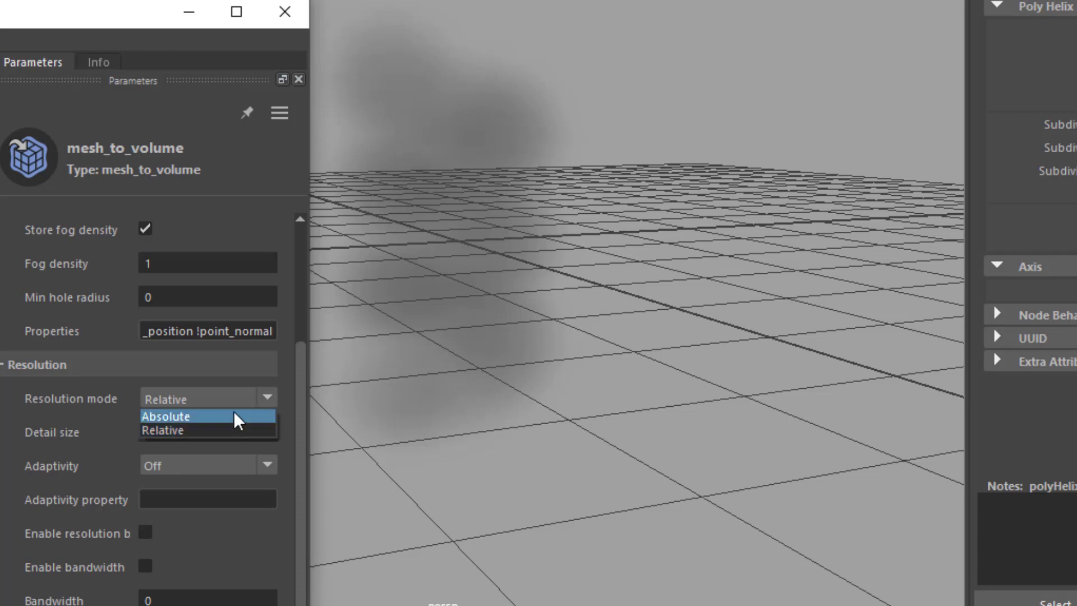
left_click(232, 419)
left_click_drag(548, 365, 376, 389, "alt")
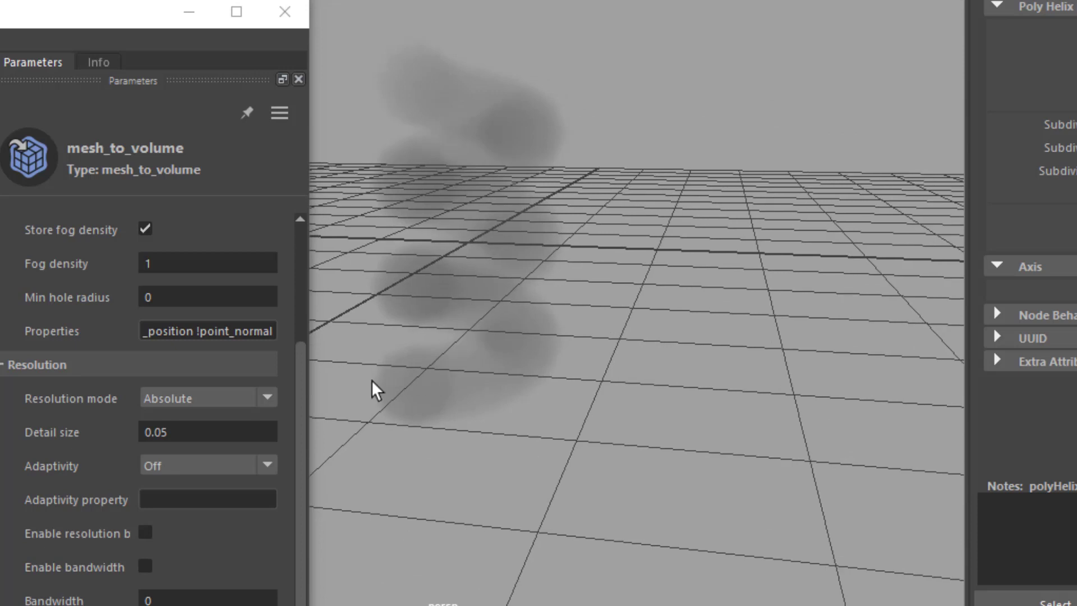
left_click(262, 399)
left_click(216, 435)
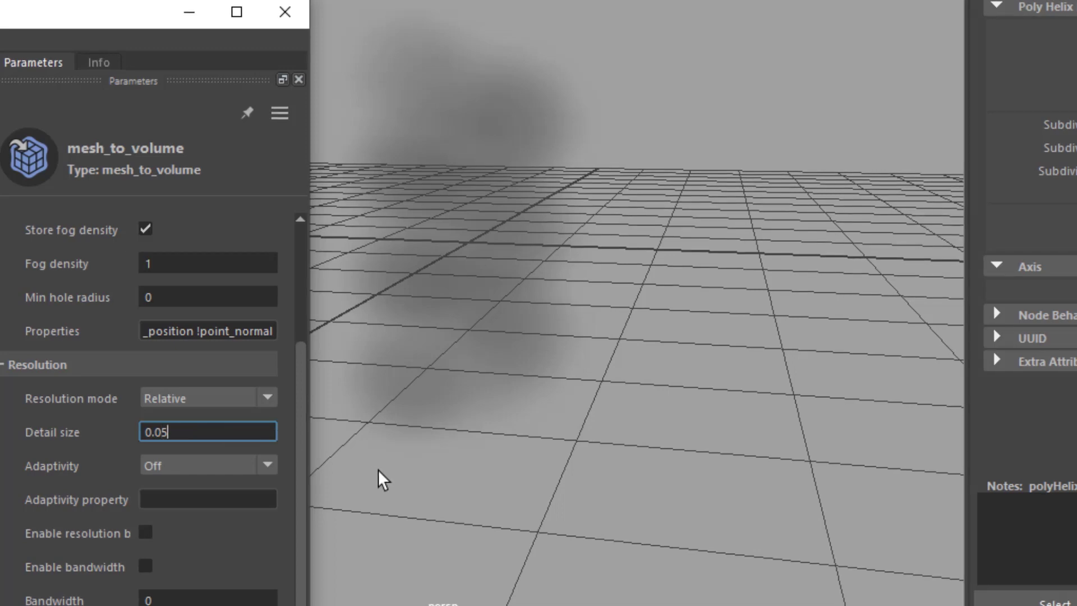
key("Delete")
type("1")
key("Return")
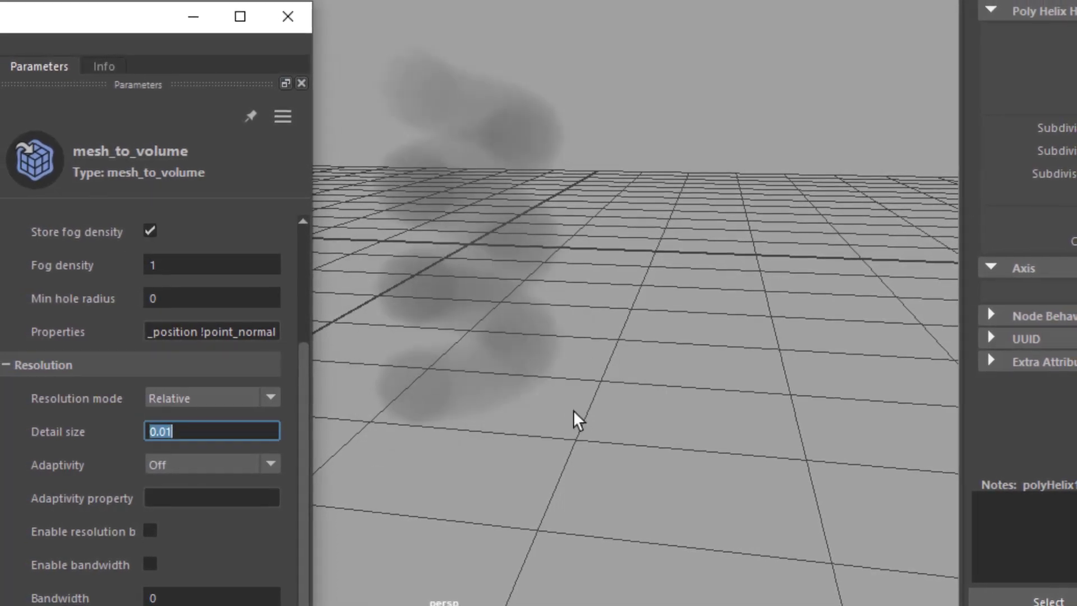
left_click_drag(572, 417, 613, 336, "alt")
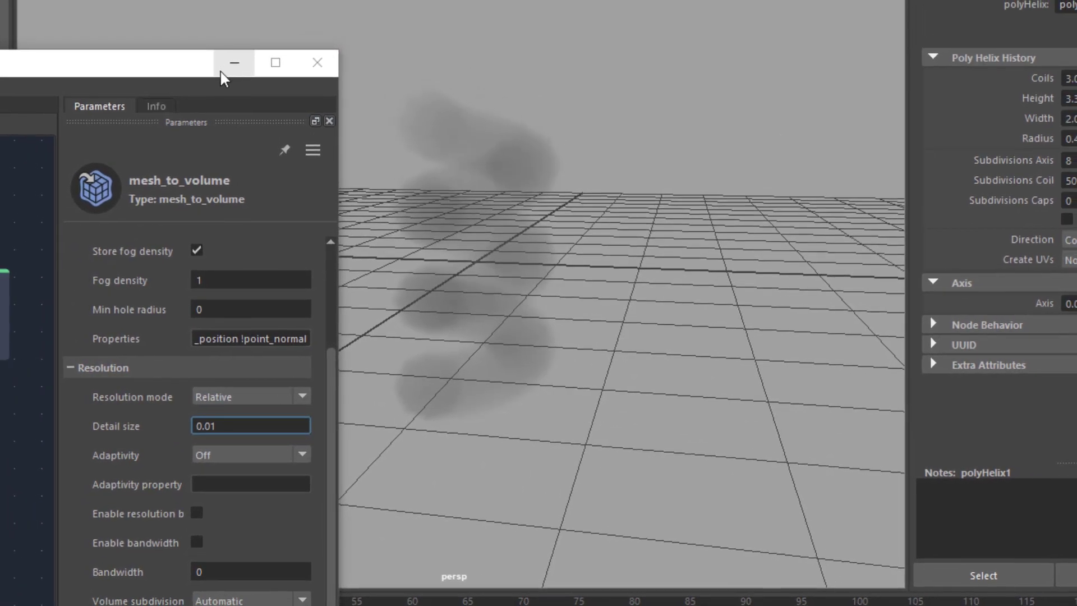
- Close the floating parameters window and tumble the camera to look down on the helix fog
left_click(313, 57)
left_click_drag(558, 329, 506, 322, "alt")
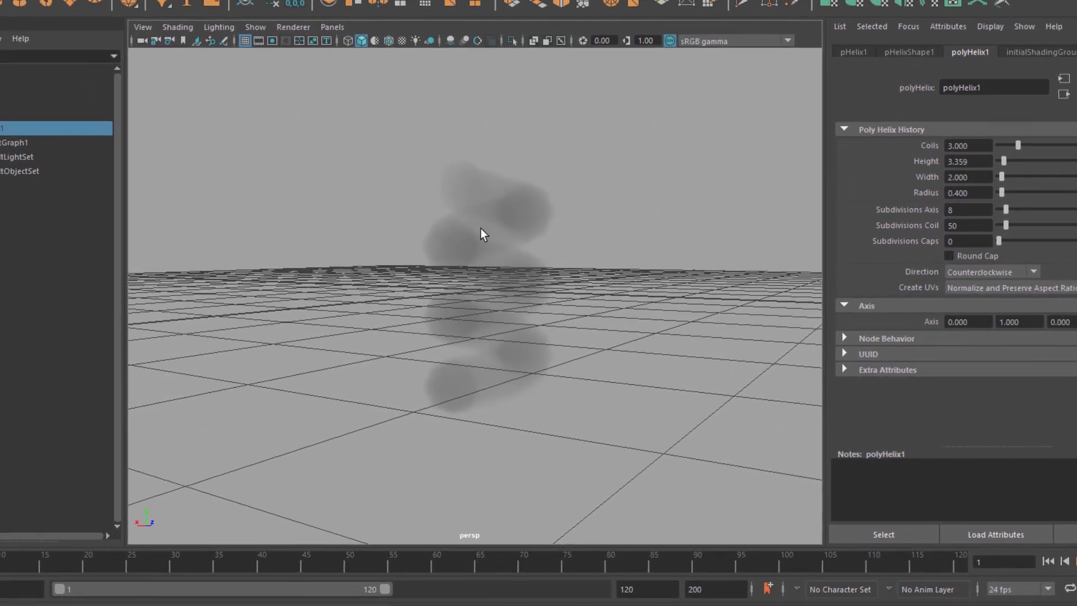
left_click_drag(486, 302, 541, 309, "alt")
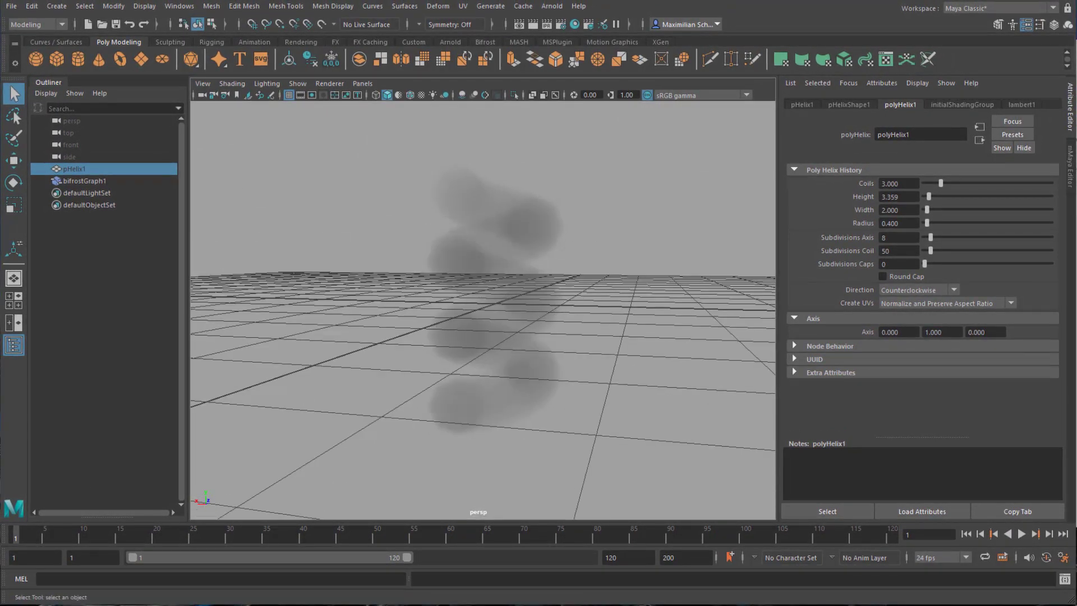
key("alt+Tab")
- Create a polygon cylinder from the shelf and frame it in the viewport
left_click_drag(203, 180, 710, 67)
left_click_drag(425, 179, 438, 175)
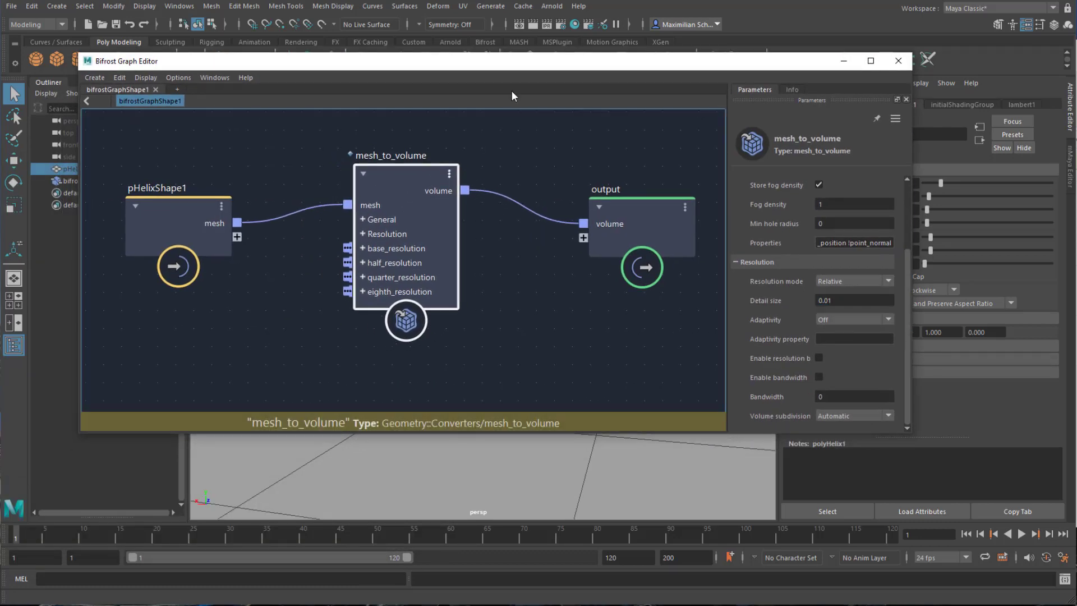
left_click_drag(503, 70, 667, 70)
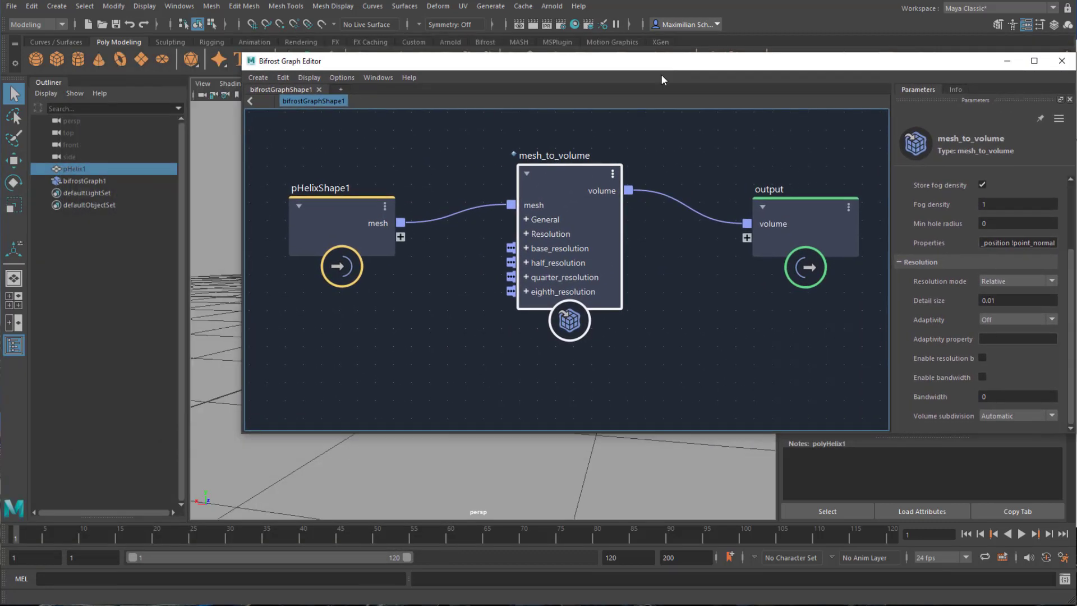
left_click(75, 63)
left_click_drag(482, 61, 721, 98)
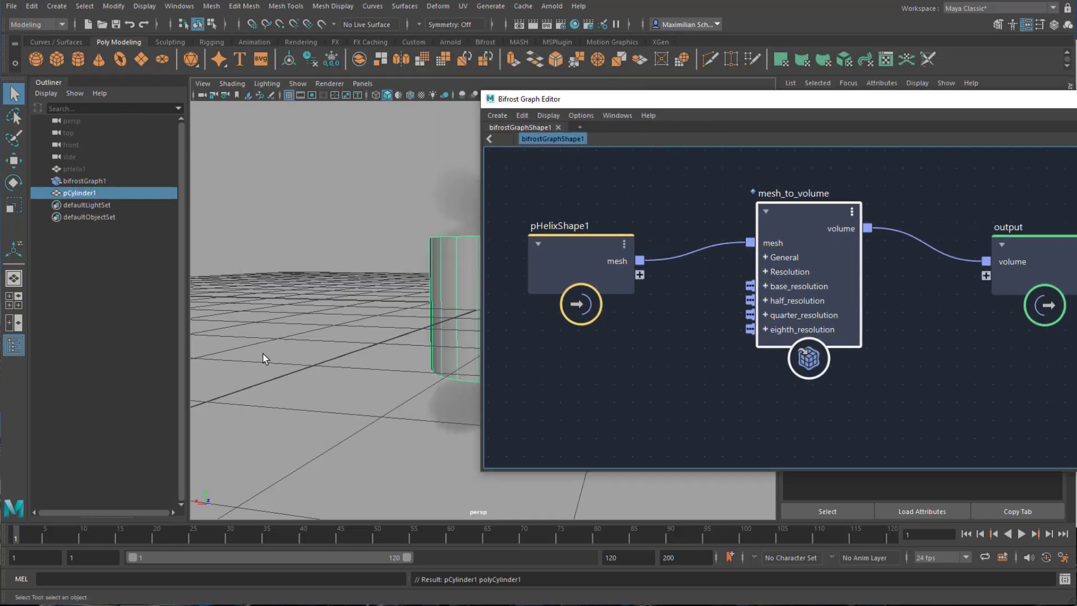
key("f")
left_click_drag(348, 392, 370, 359, "alt")
key("w")
scroll(369, 317, "up", 3)
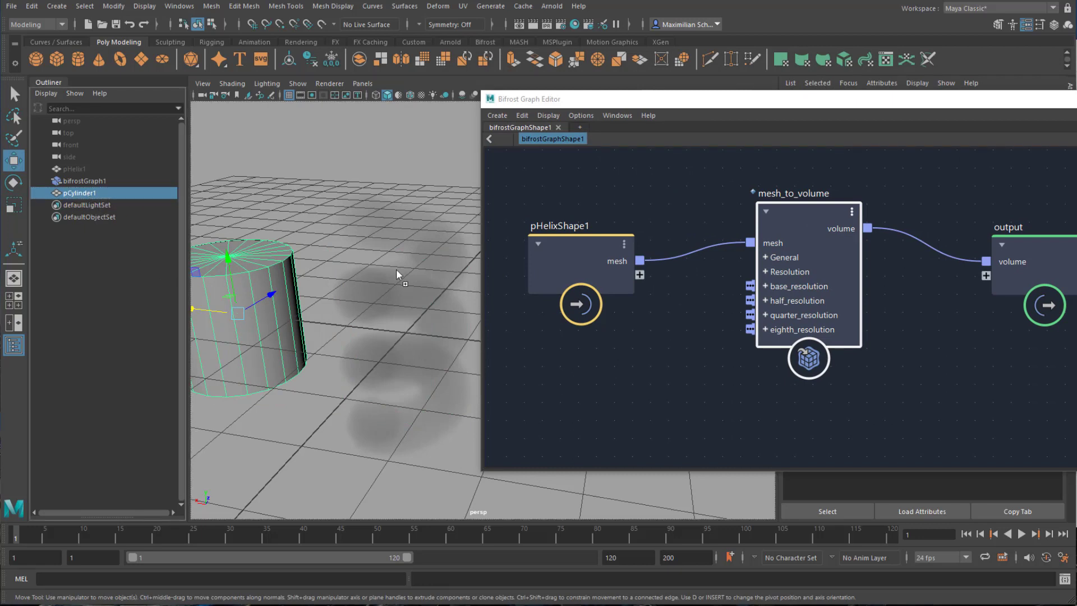
- Add the cylinder to the graph, feed it through a new mesh_to_volume1, and connect it to the output
left_click_drag(589, 372, 589, 374)
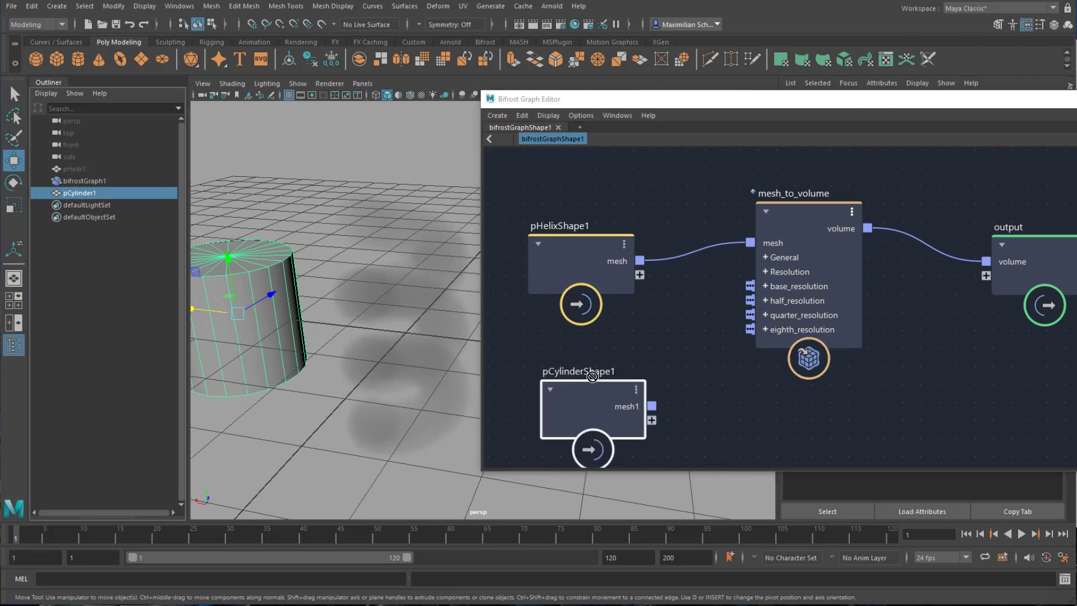
left_click(698, 381)
key("Tab")
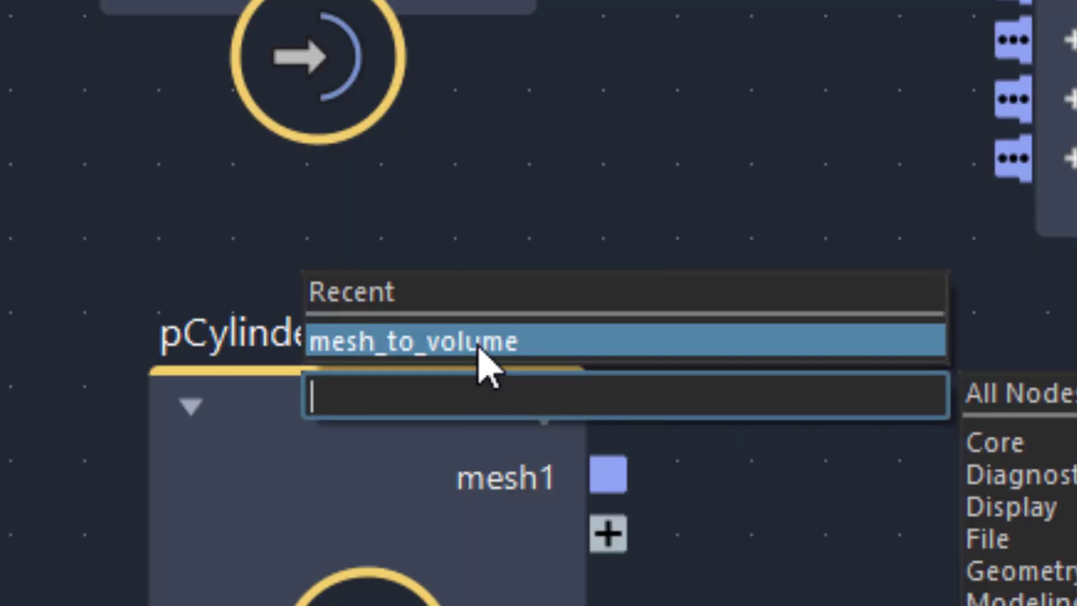
left_click(621, 374)
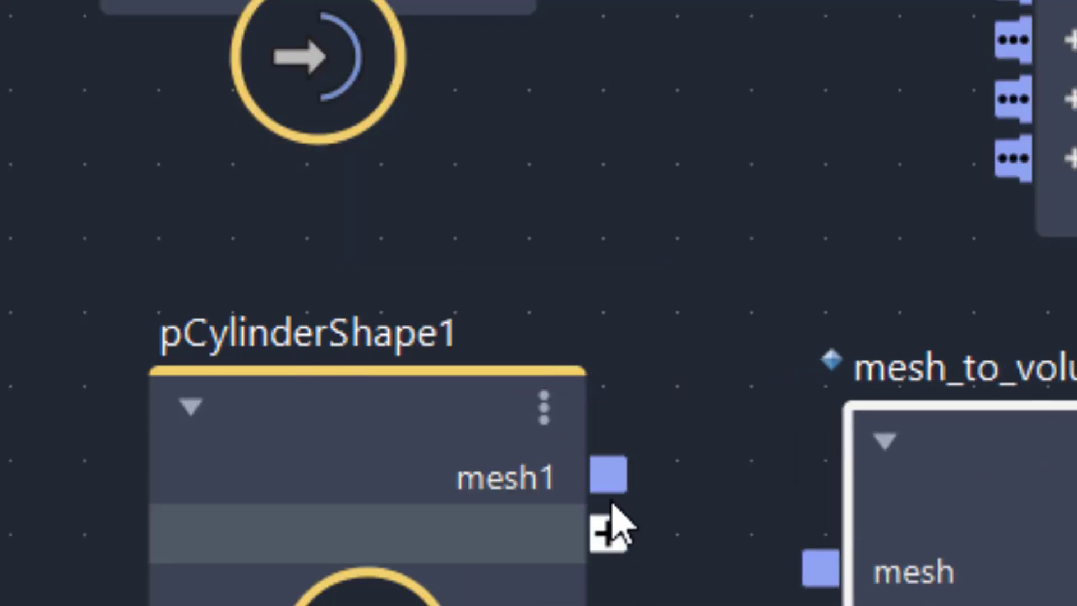
left_click_drag(608, 476, 821, 569)
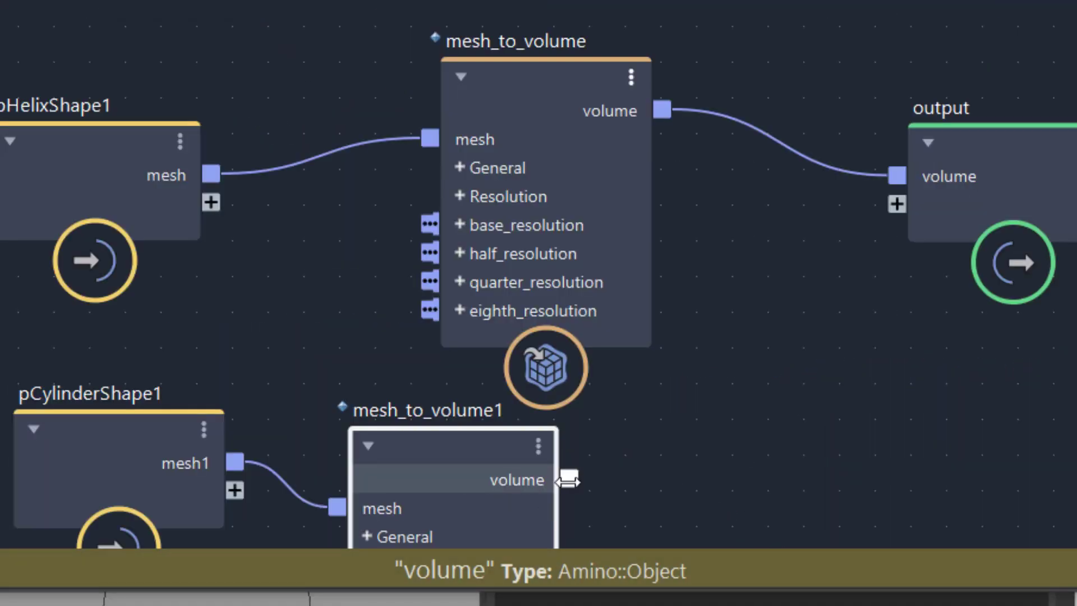
left_click_drag(720, 436, 894, 203)
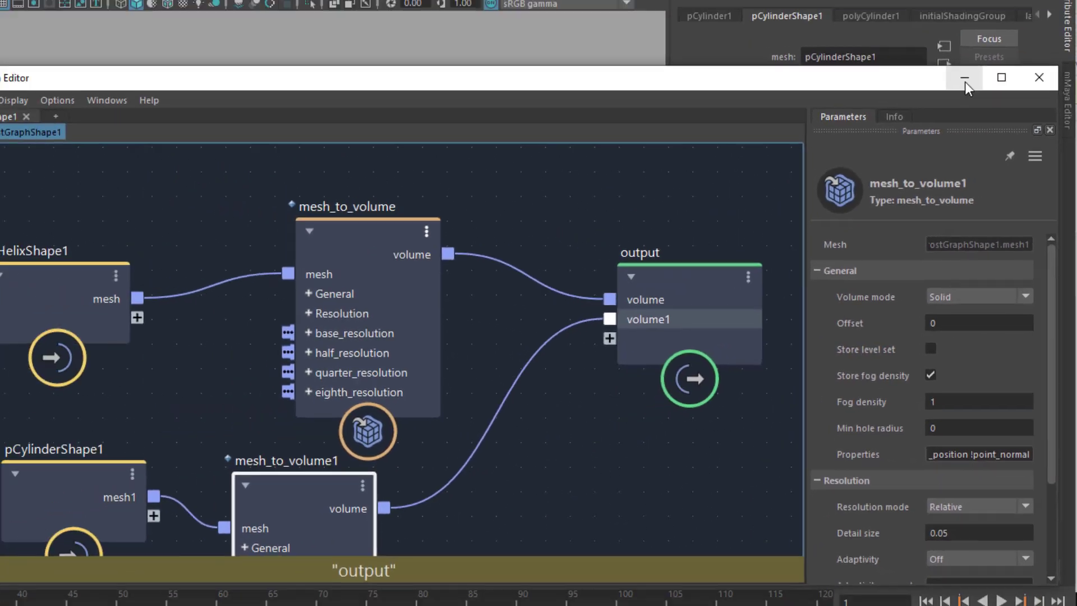
left_click(961, 79)
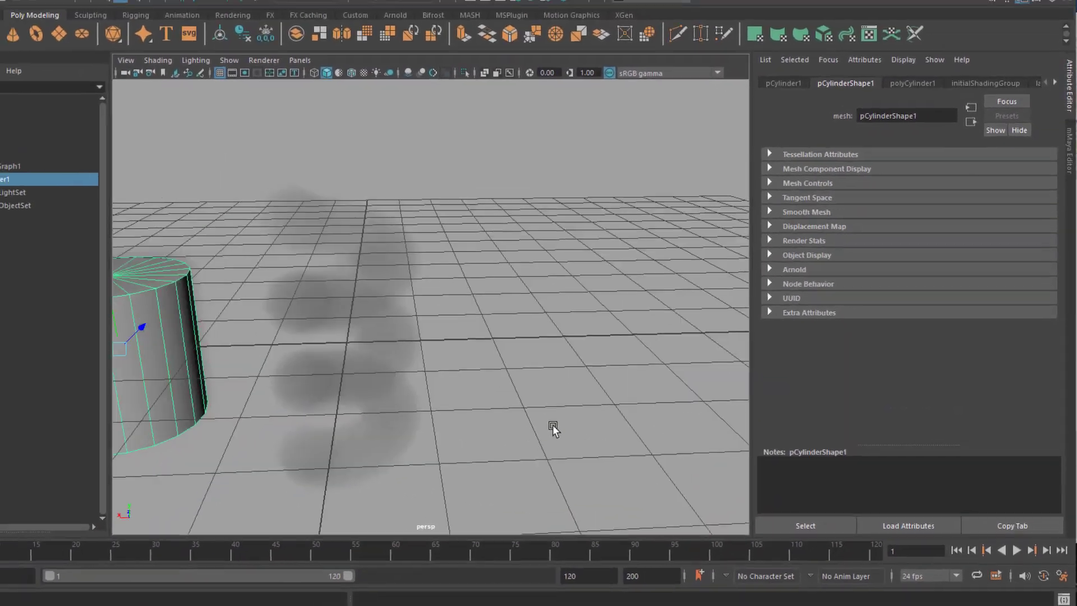
left_click_drag(553, 425, 525, 382, "alt")
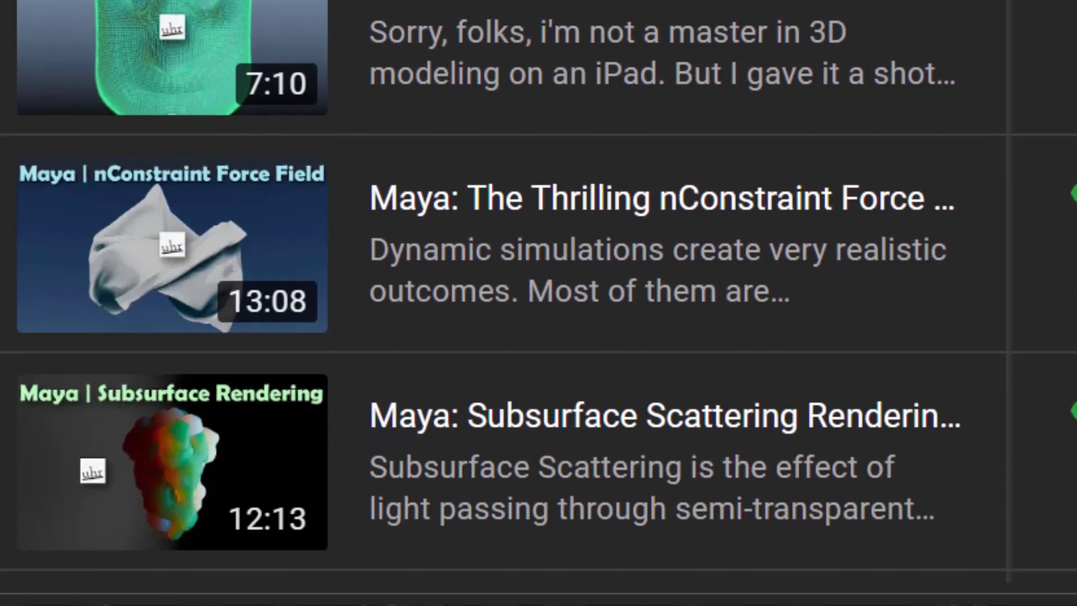
- Scroll down the channel's video list to reach Modeling a Screw in 4 Minutes and Custom Attributes
scroll(504, 291, "down", 2)
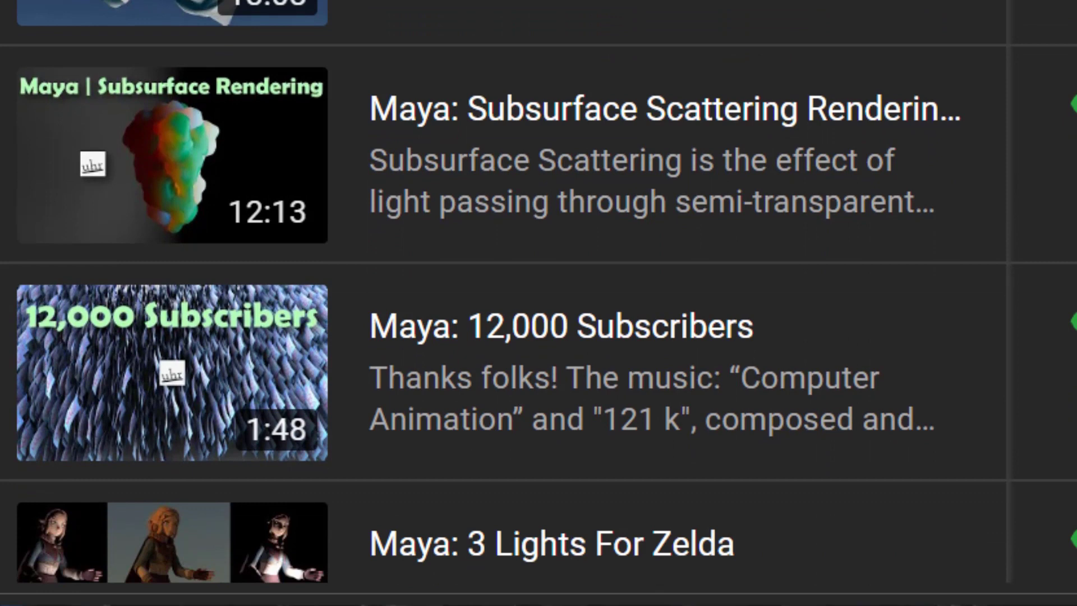
scroll(504, 302, "down", 1)
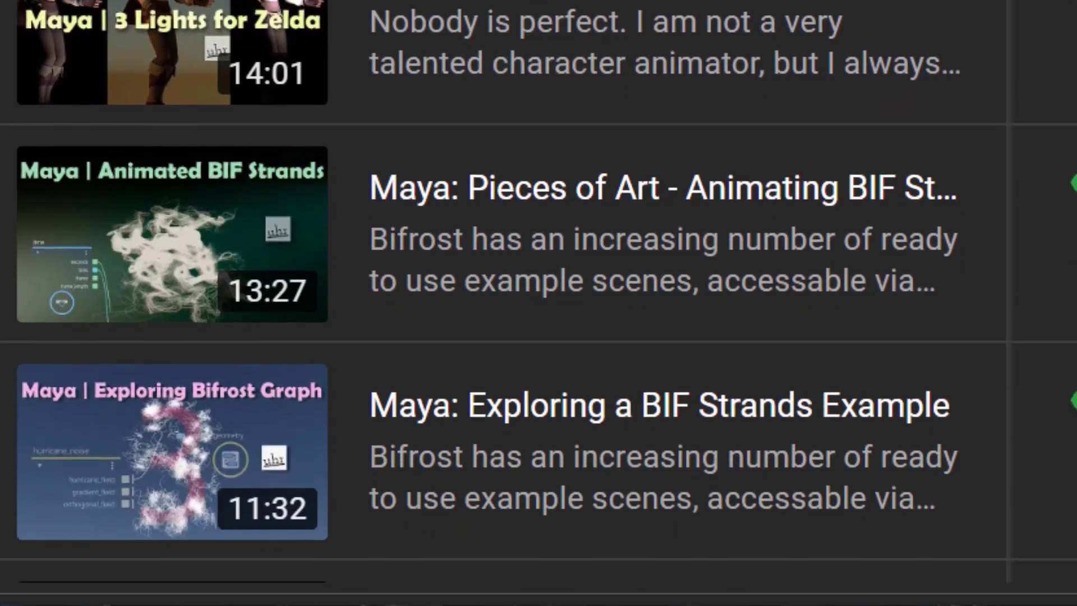
scroll(505, 303, "down", 1)
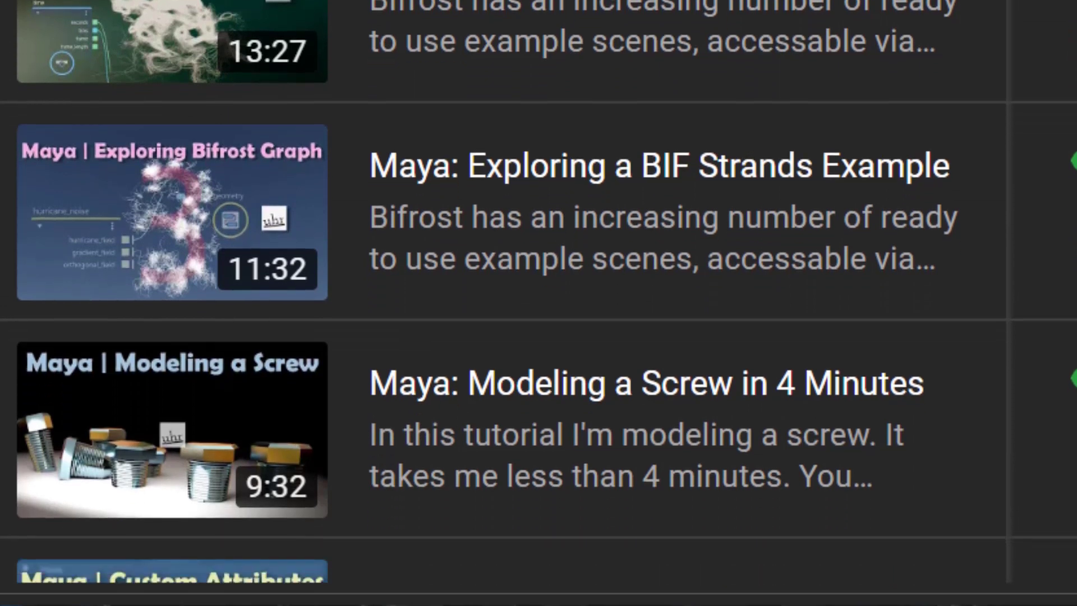
scroll(505, 302, "down", 2)
scroll(505, 303, "down", 1)
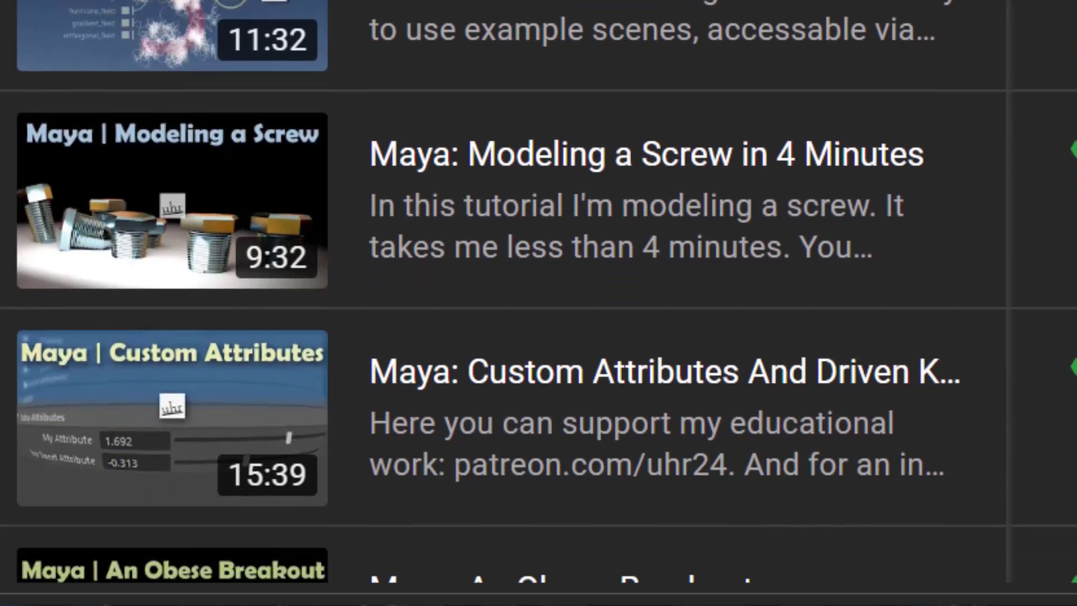